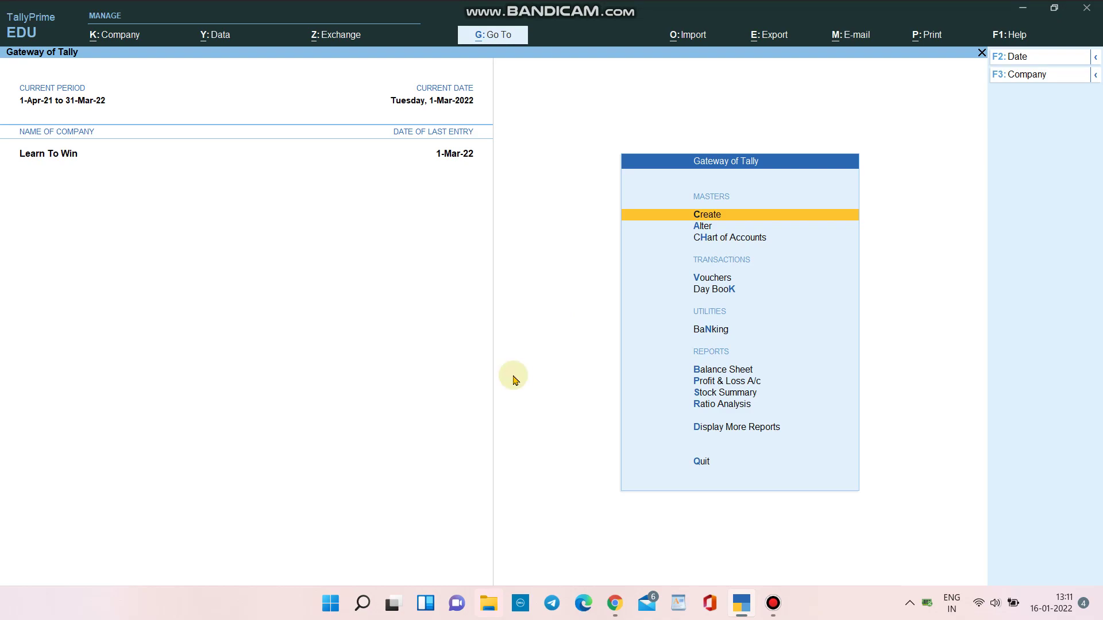
Open the company's TDS deductor details from the company features and keep Individual/HUF as the deductor type, leaving the branch/division blank.
key("F11")
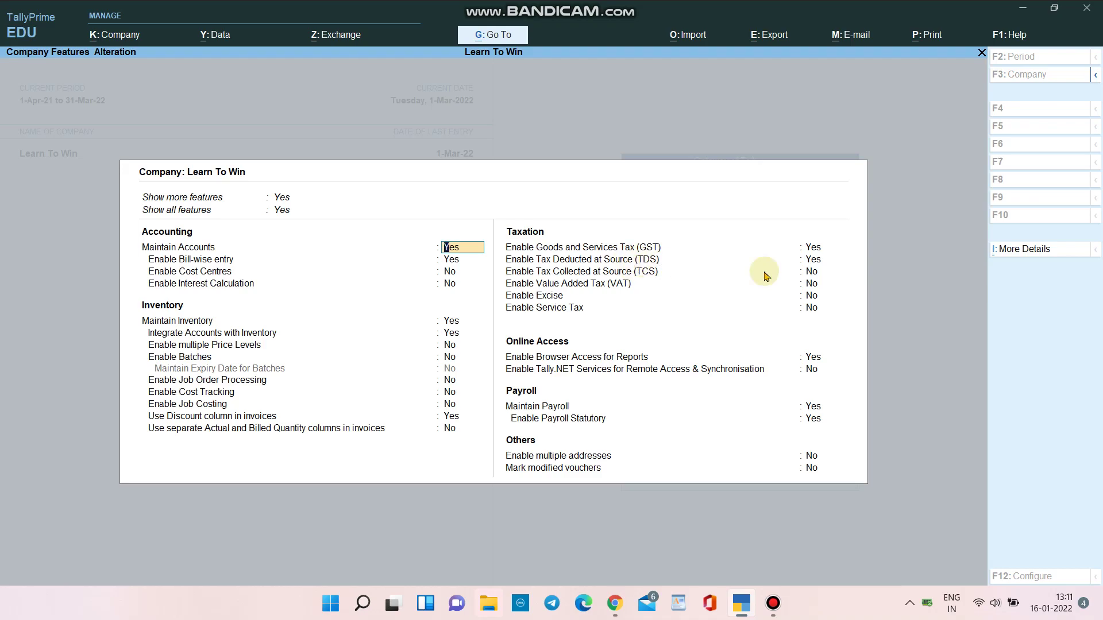
left_click(815, 262)
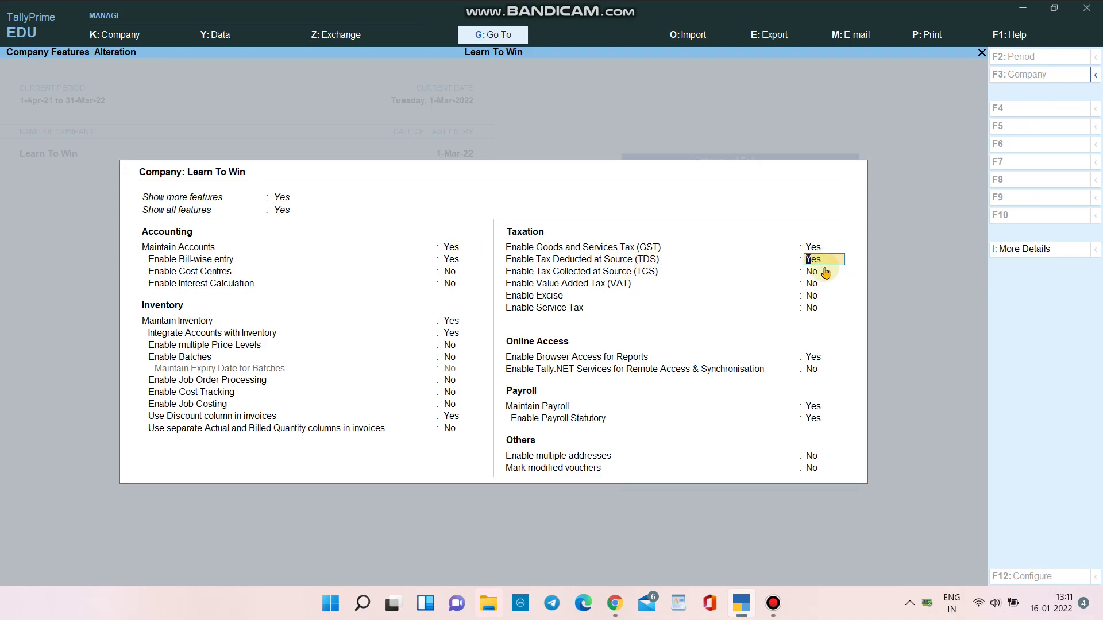
key("Return")
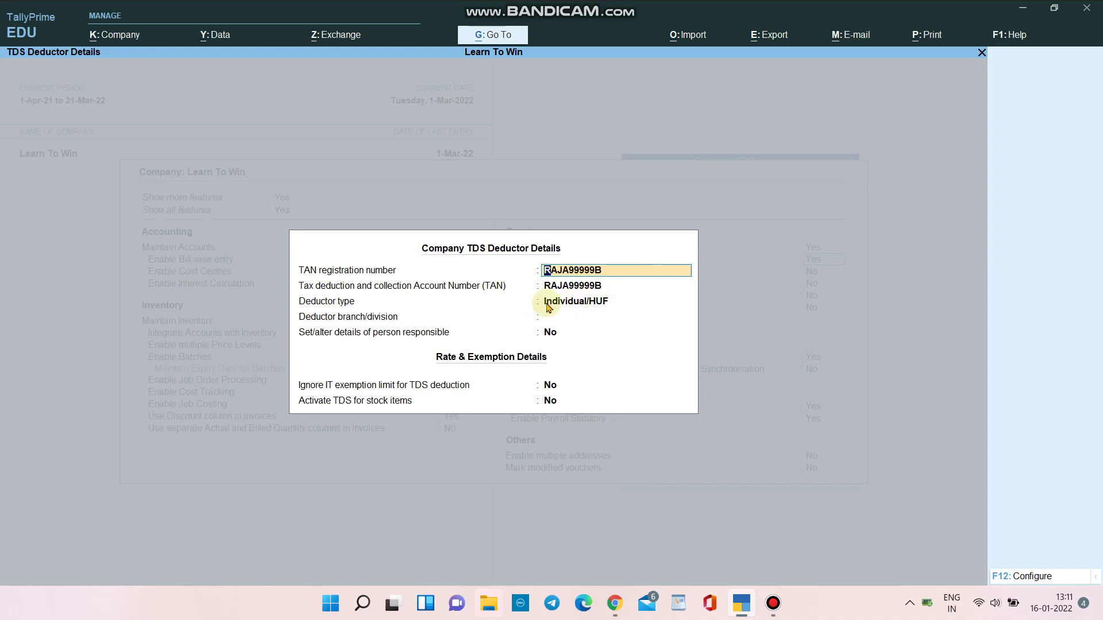
left_click(581, 303)
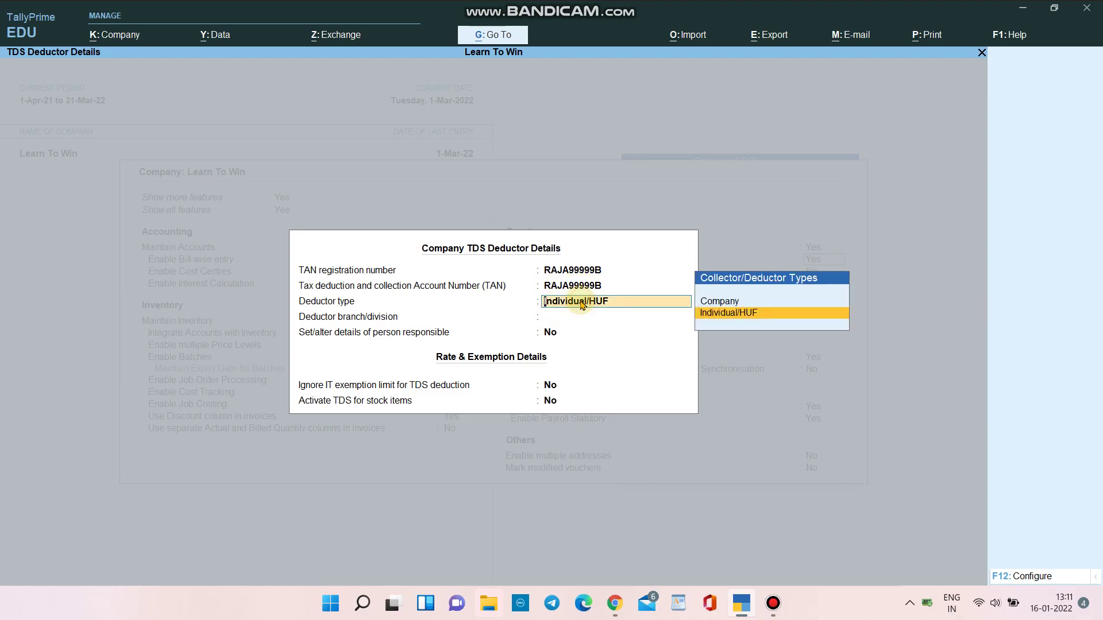
key("Return")
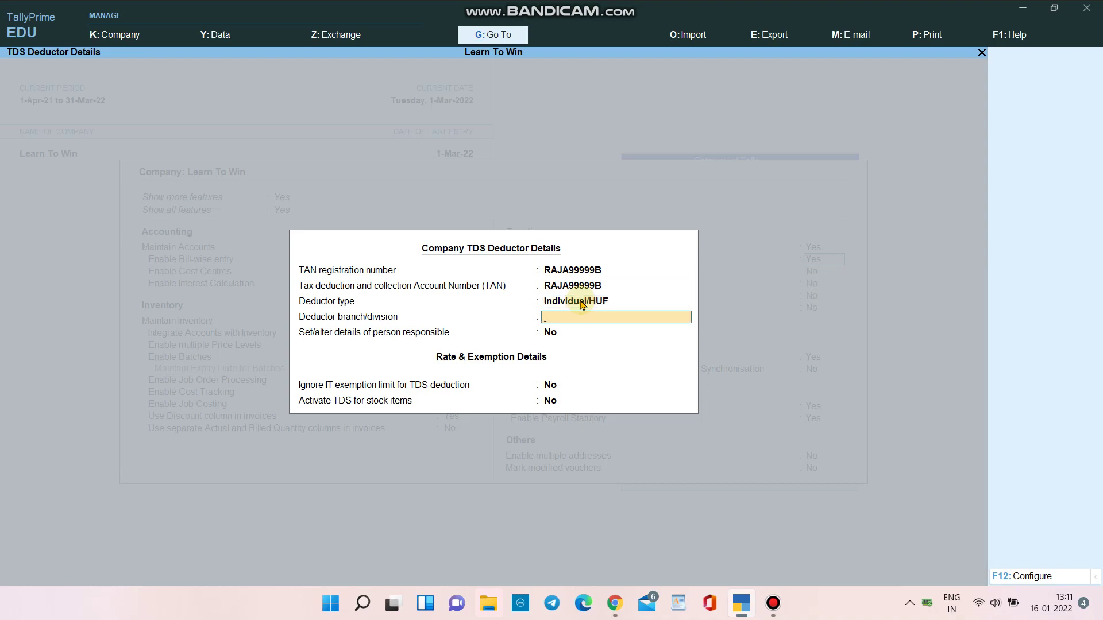
key("Return")
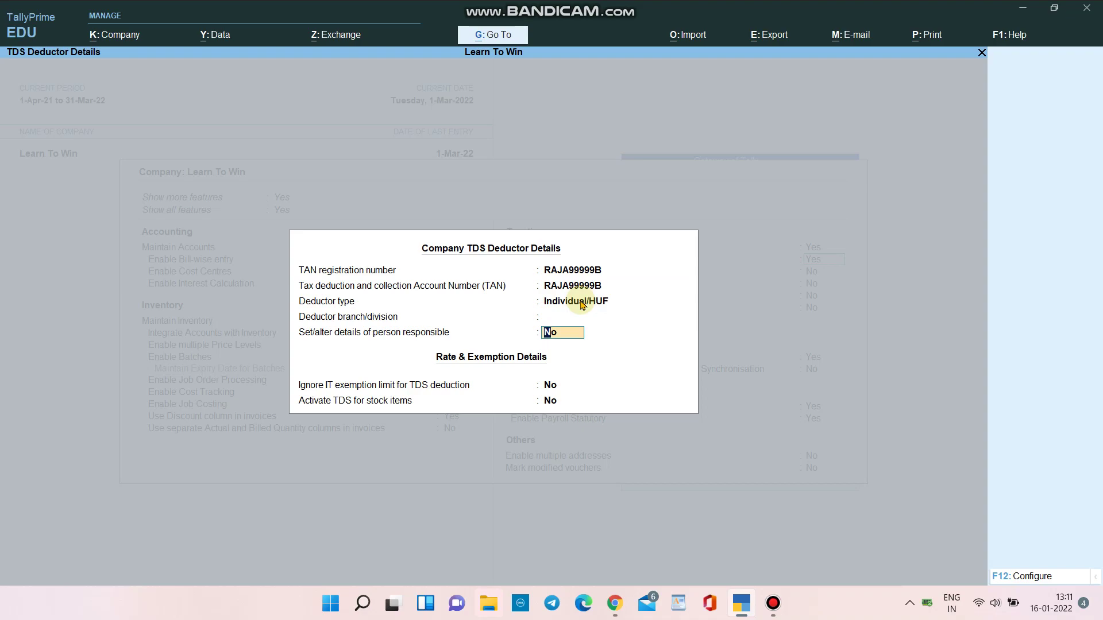
Set the option to alter details of the person responsible to Yes and accept the person responsible details with the designation Proprietor.
type("y")
key("Return")
key("Return")
key("Return")
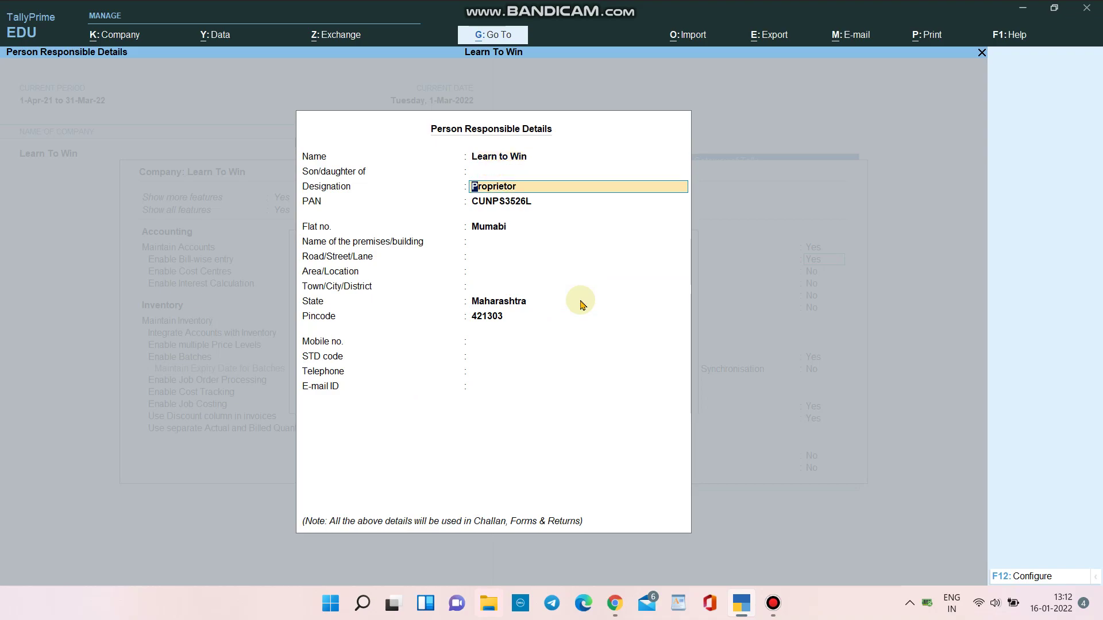
key("ctrl")
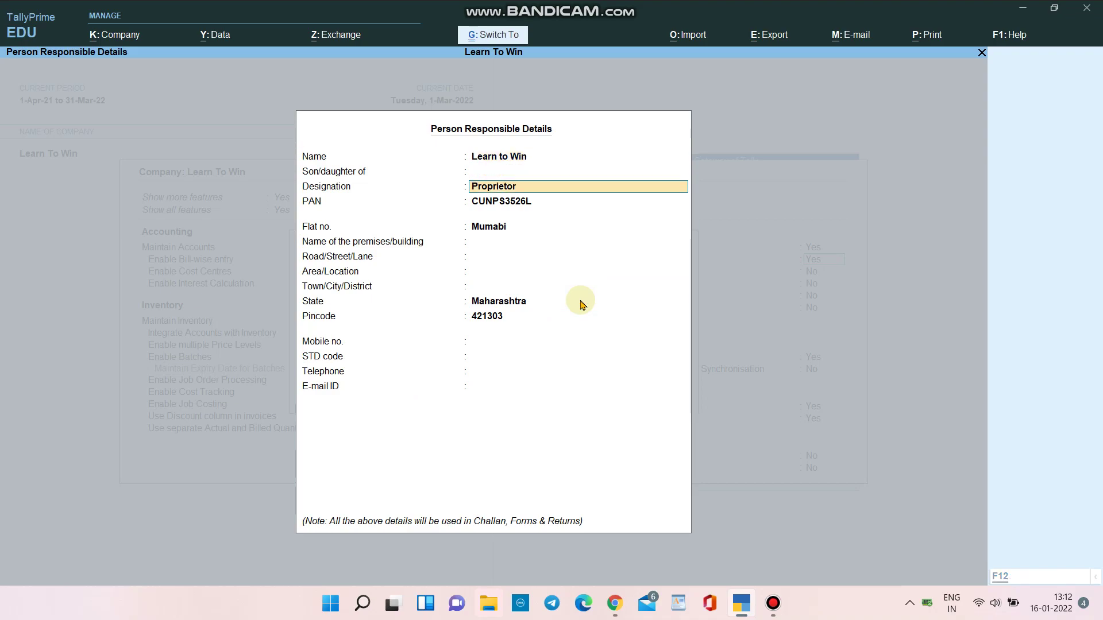
key("ctrl+a")
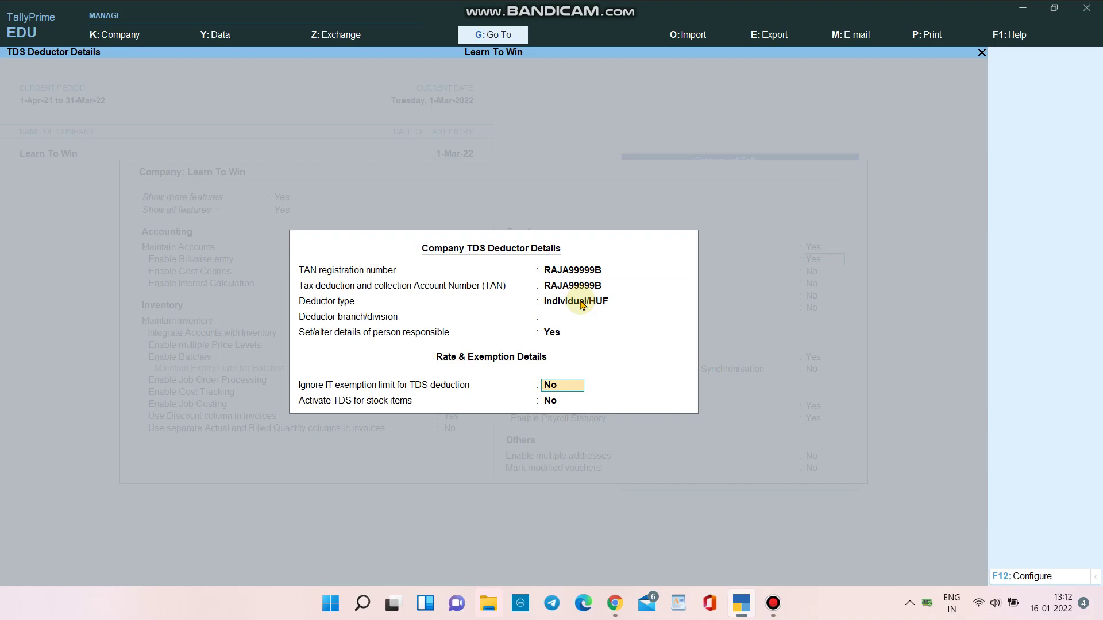
Keep the IT exemption limit and stock item TDS options at No, and save the company features.
key("Return")
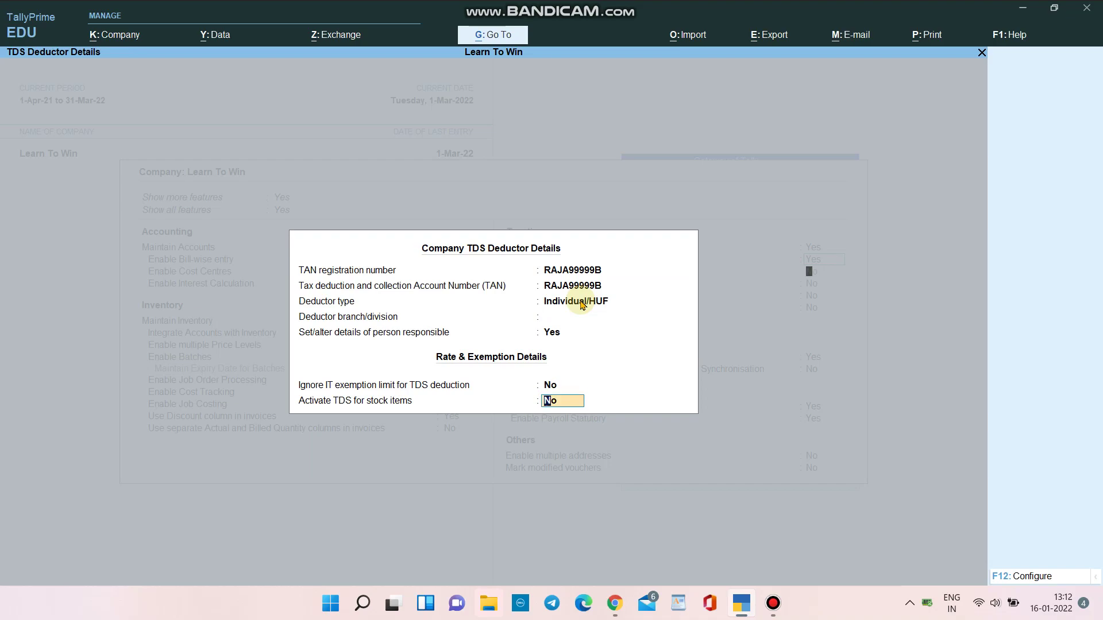
key("Return")
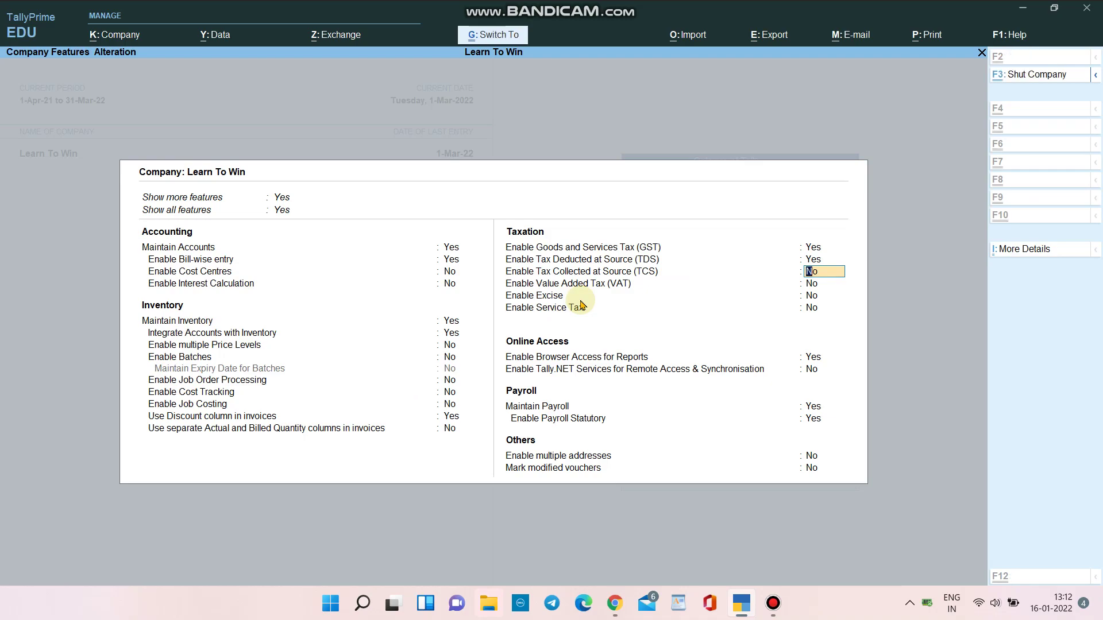
key("ctrl+a")
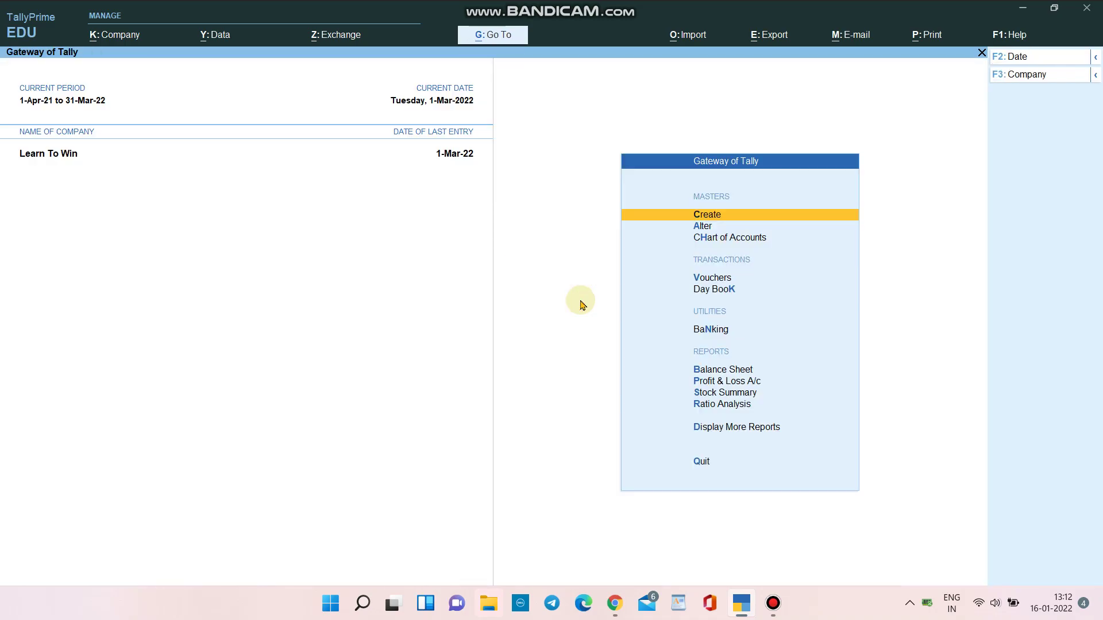
Start a journal voucher and choose Professional Fees as the debit ledger.
key("v")
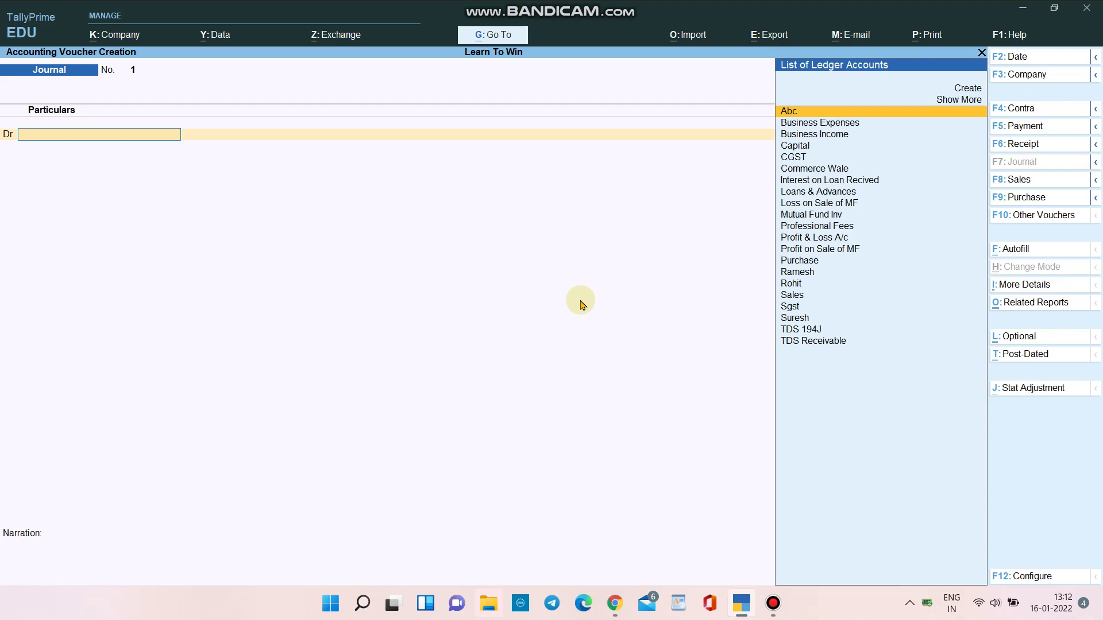
type("Prof")
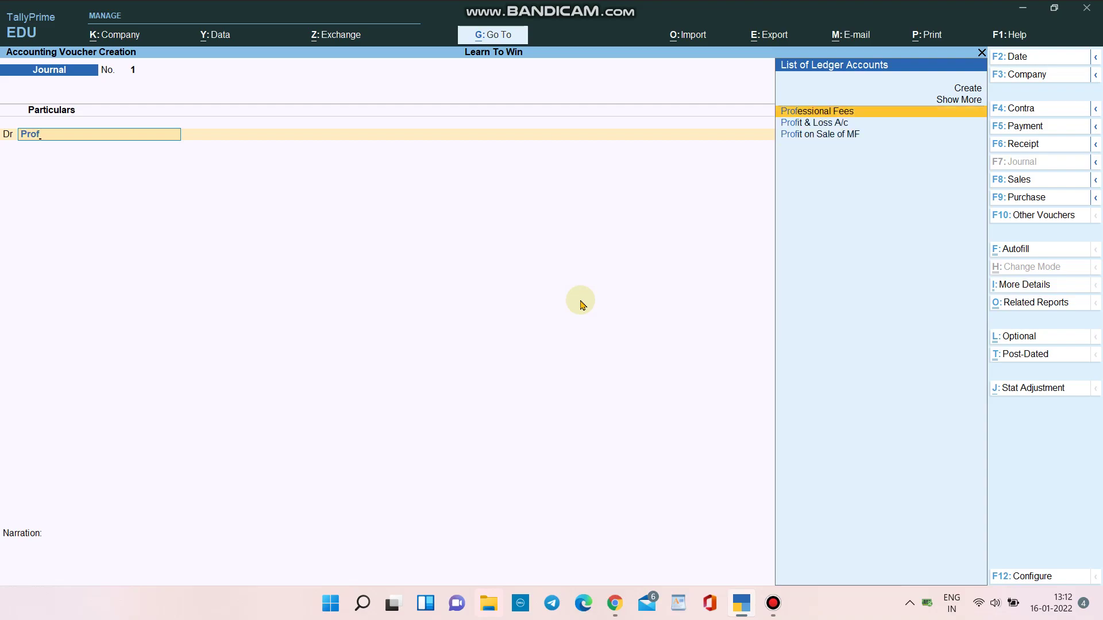
key("Return")
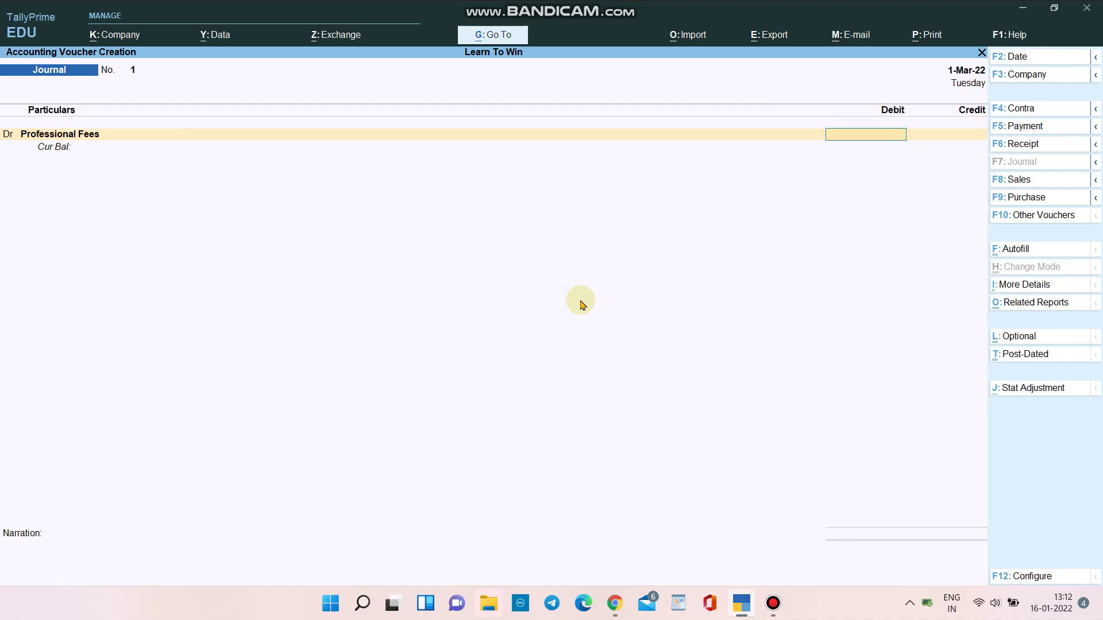
Open the Professional Fees ledger for alteration and keep it under Indirect Expenses, with GST Not Applicable and TDS Applicable.
key("BackSpace")
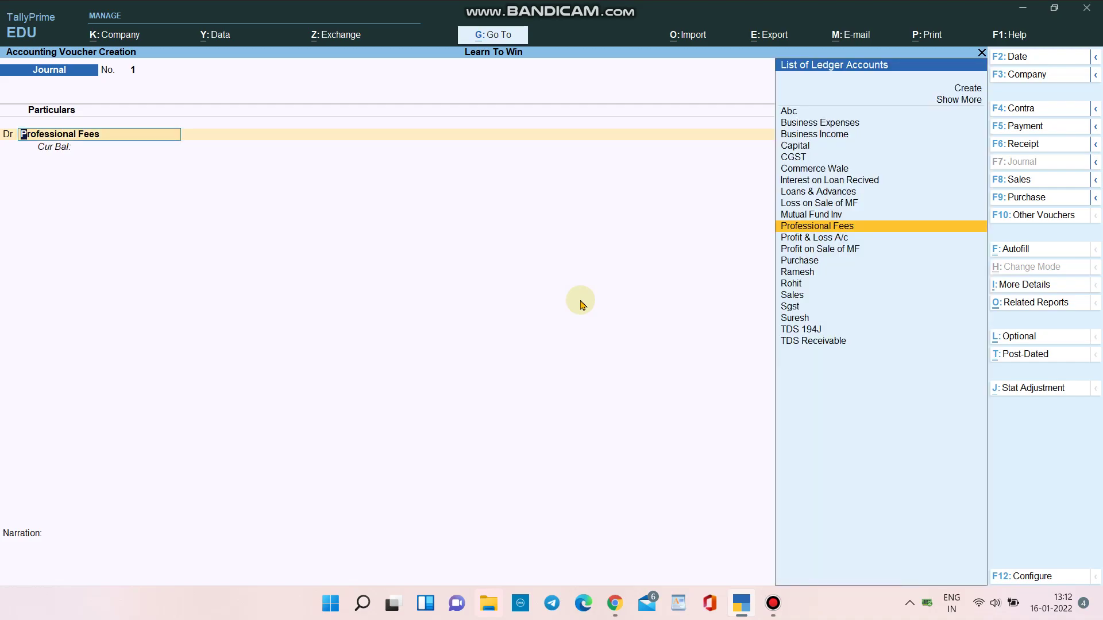
key("ctrl")
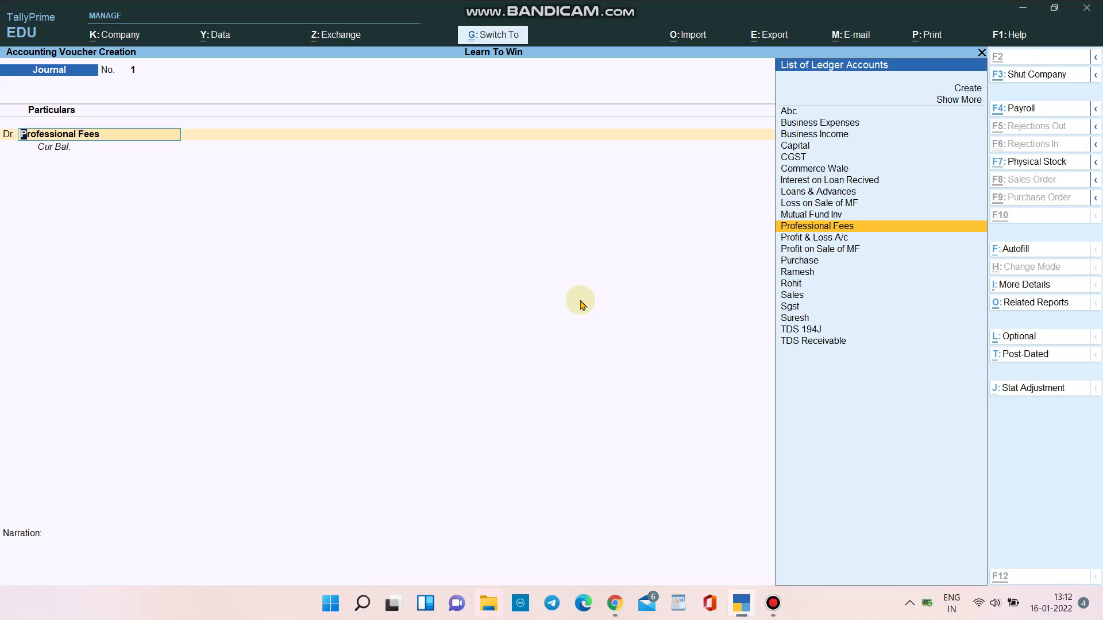
key("ctrl+Return")
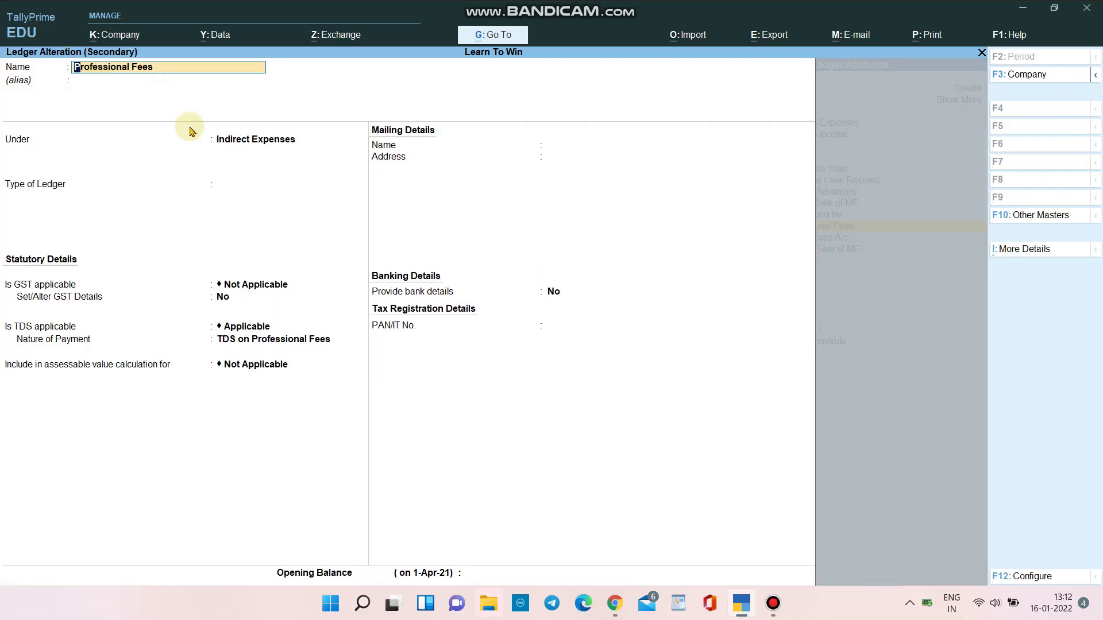
left_click(252, 156)
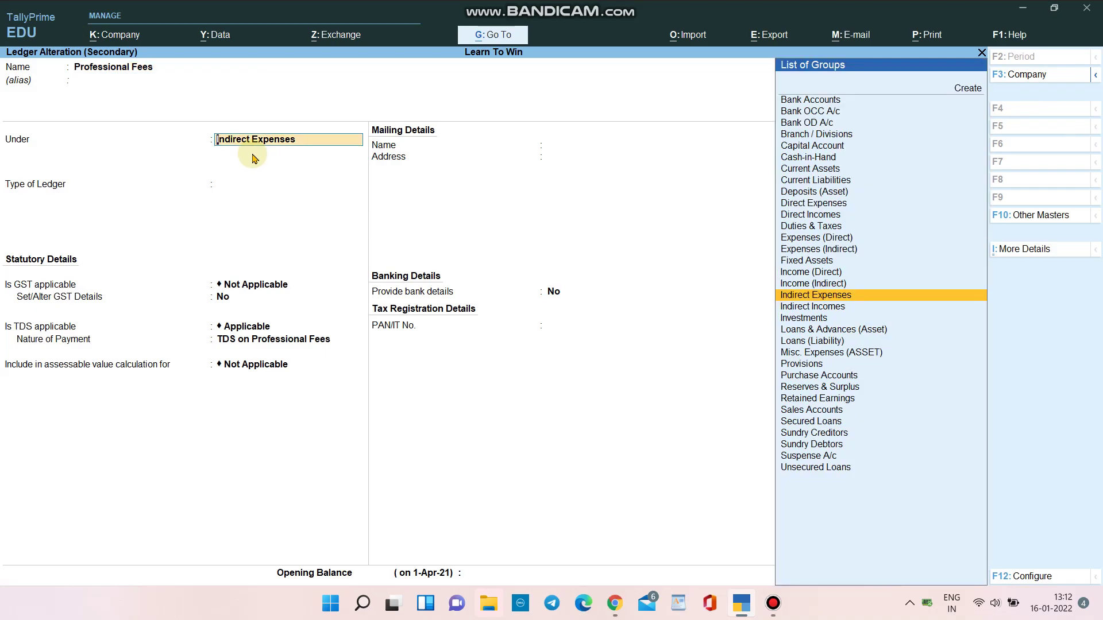
key("Return")
key("Return")
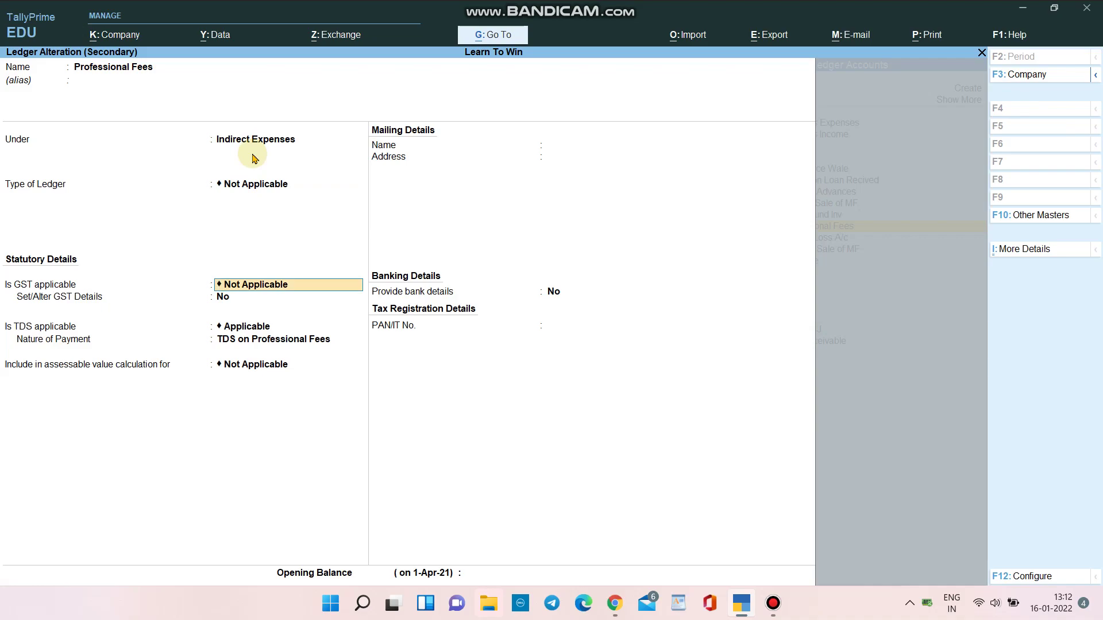
key("Return")
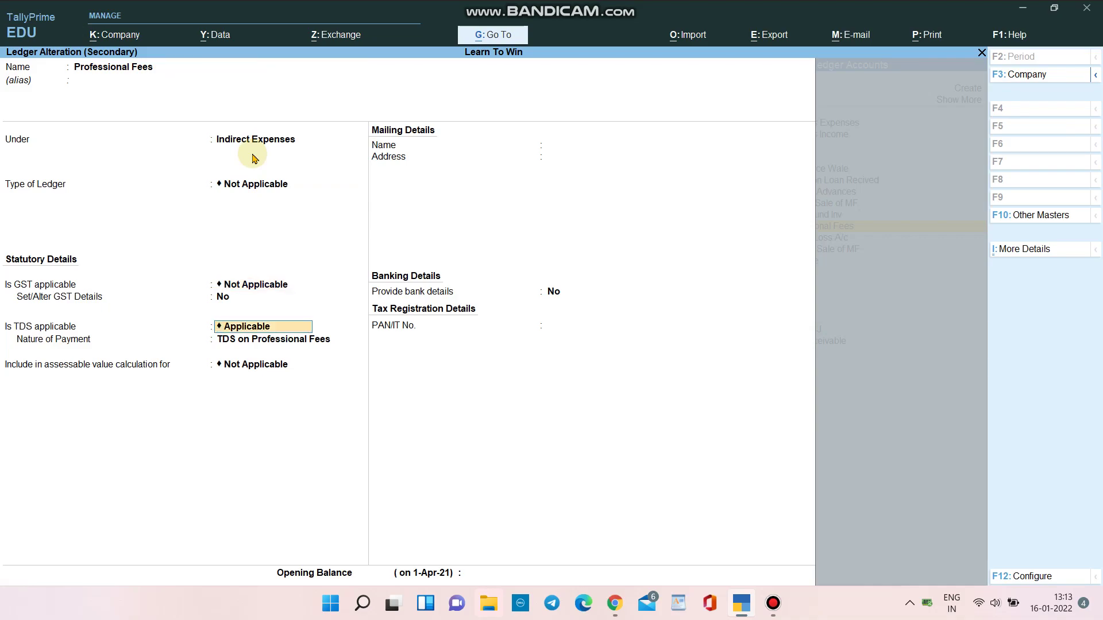
key("Return")
key("BackSpace")
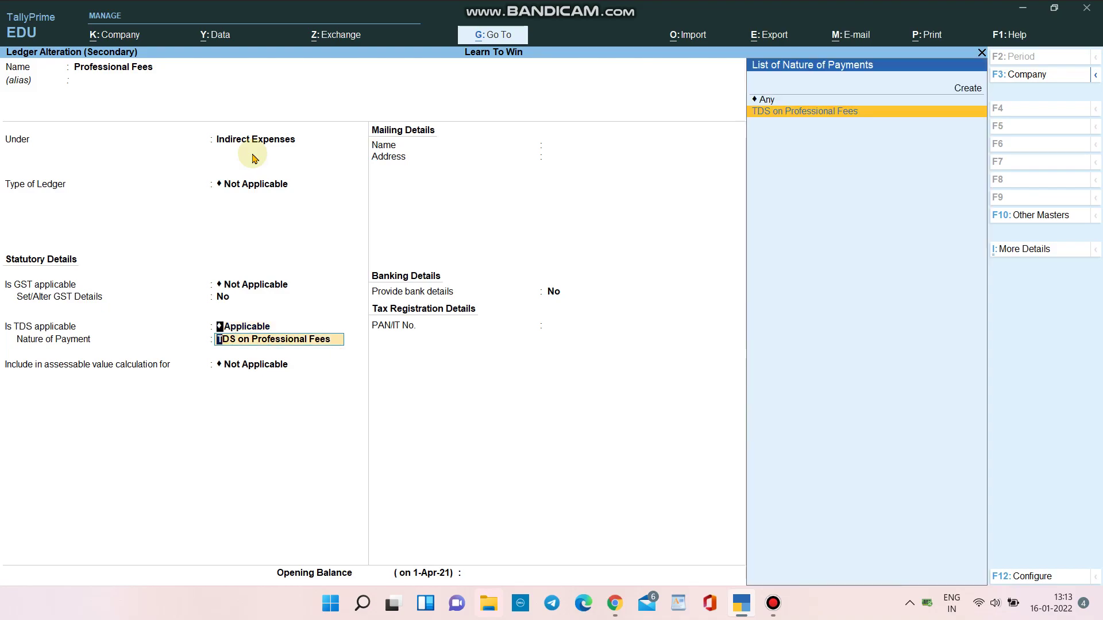
key("Return")
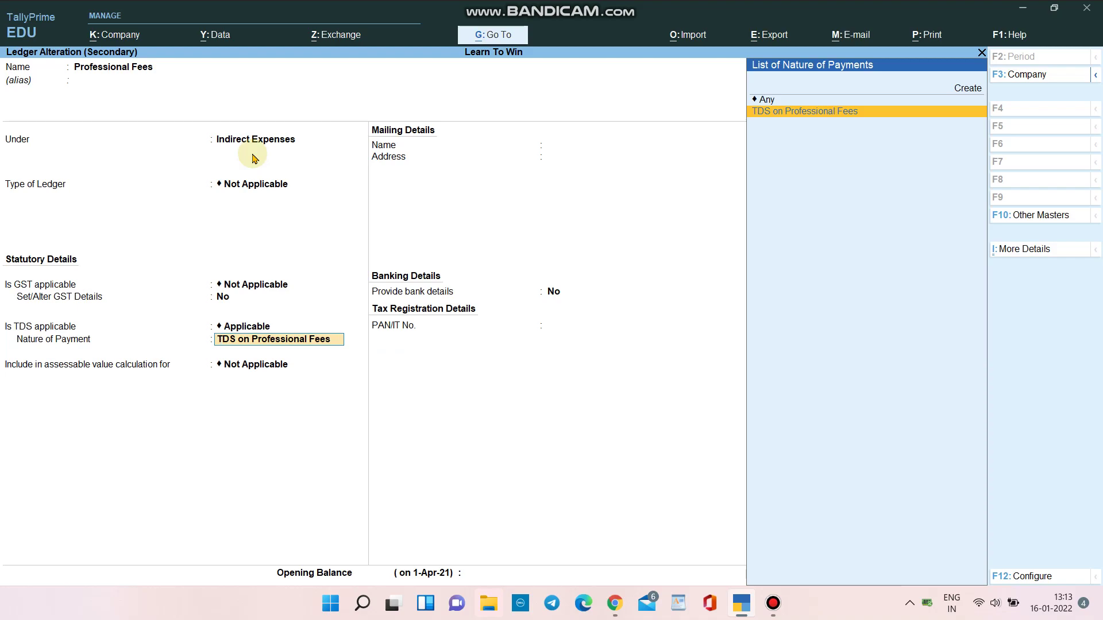
Alter the TDS on Professional Fees nature of payment, accepting section 194J, 10 % for both rates and a threshold of 30,000.
key("Up")
key("Up")
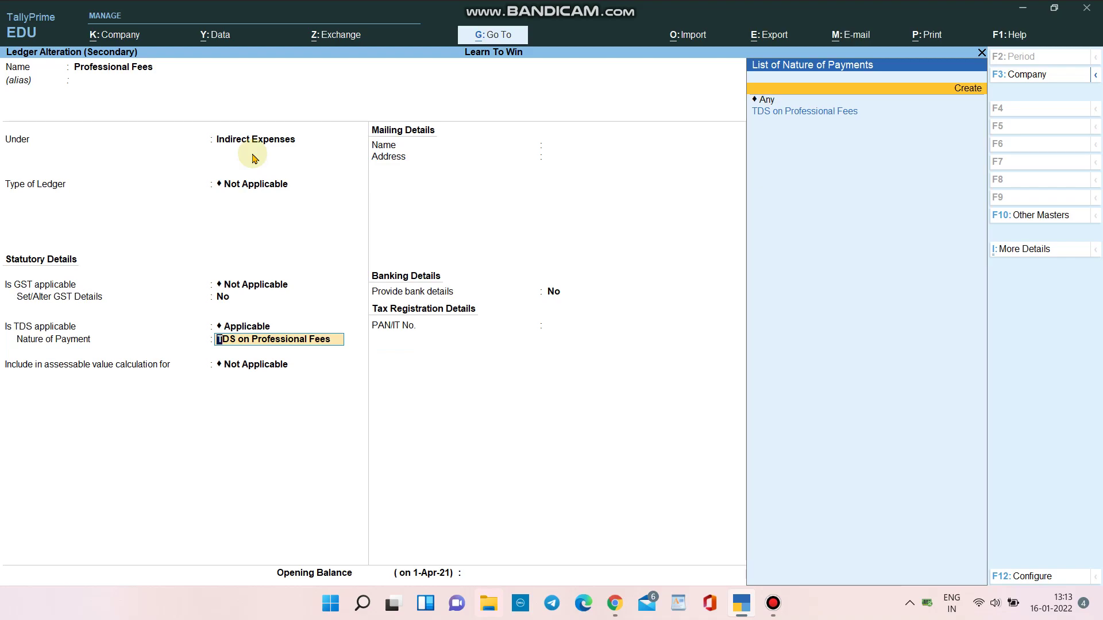
key("Down")
key("Down")
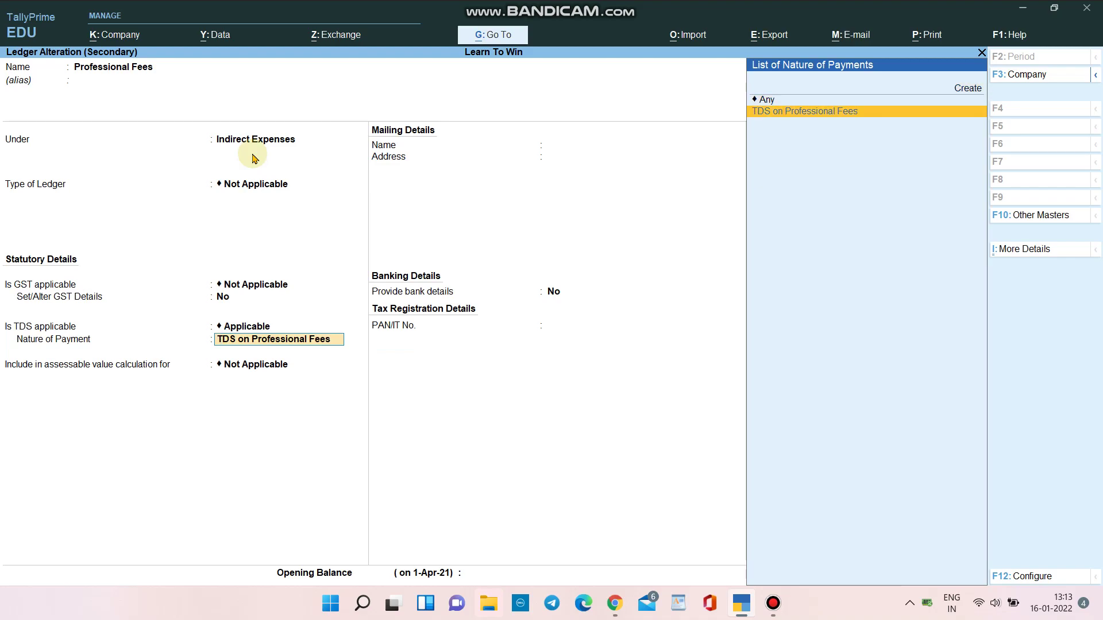
key("ctrl+Return")
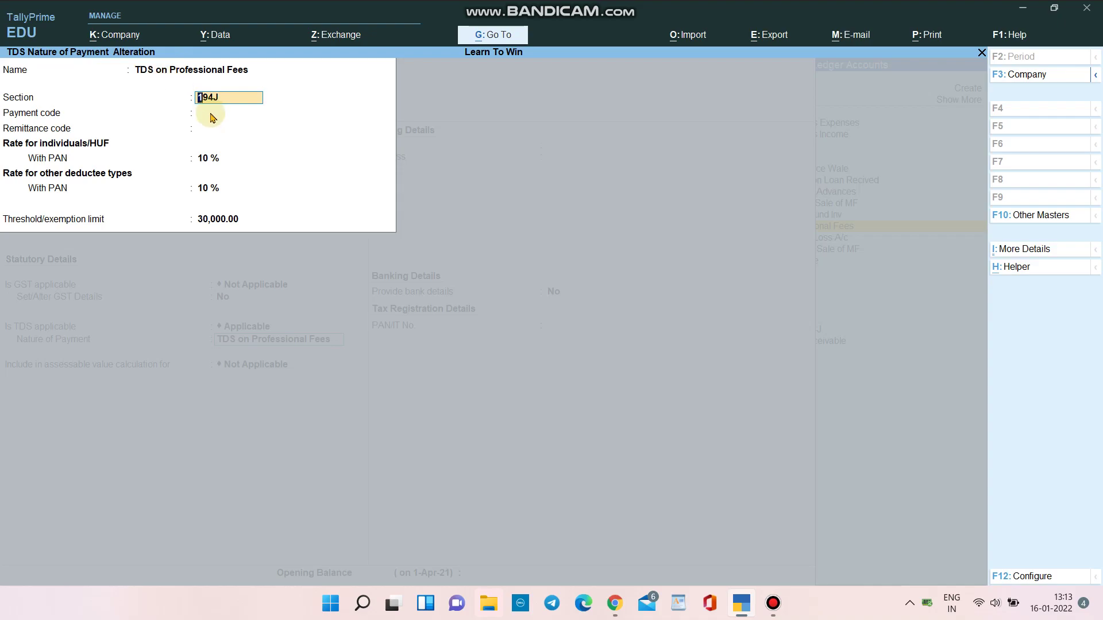
key("Return")
key("Return")
key("Return")
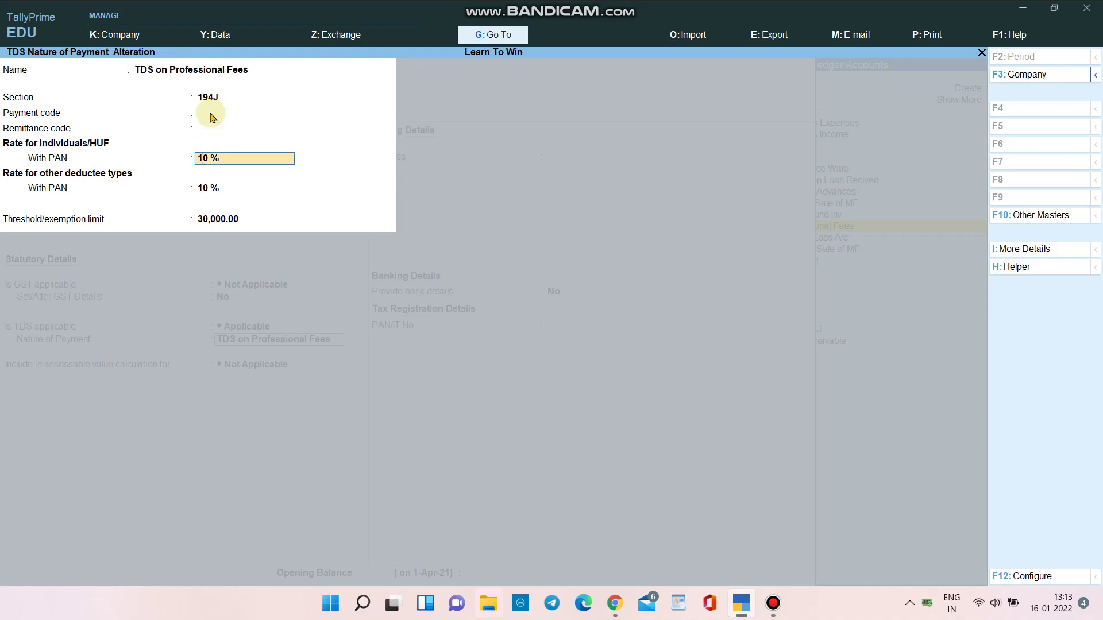
key("Return")
key("Return")
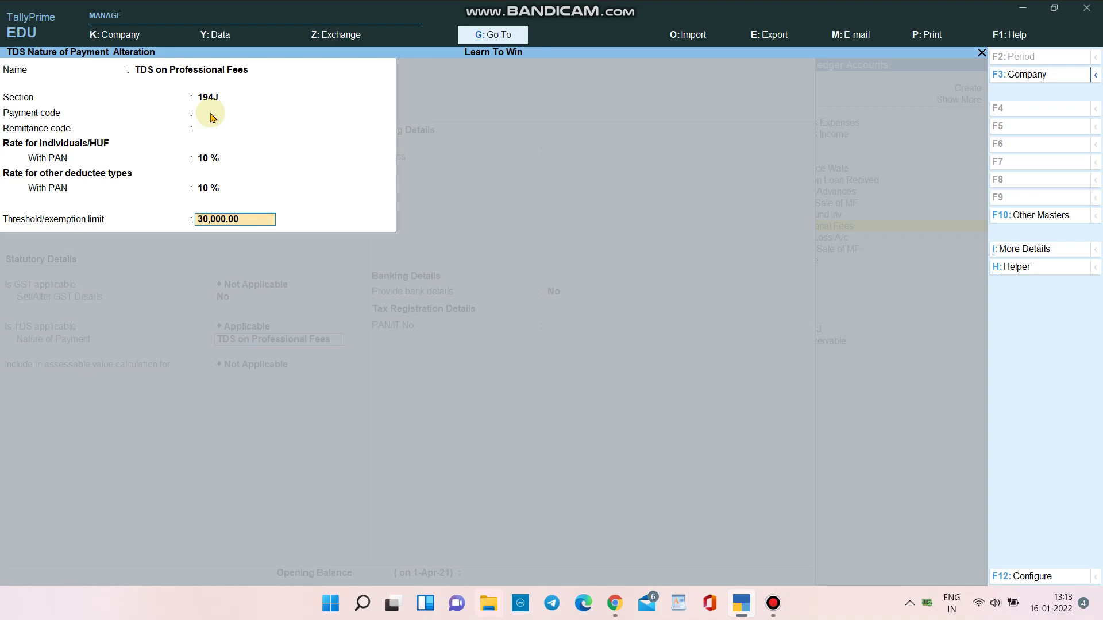
key("Return")
key("Return")
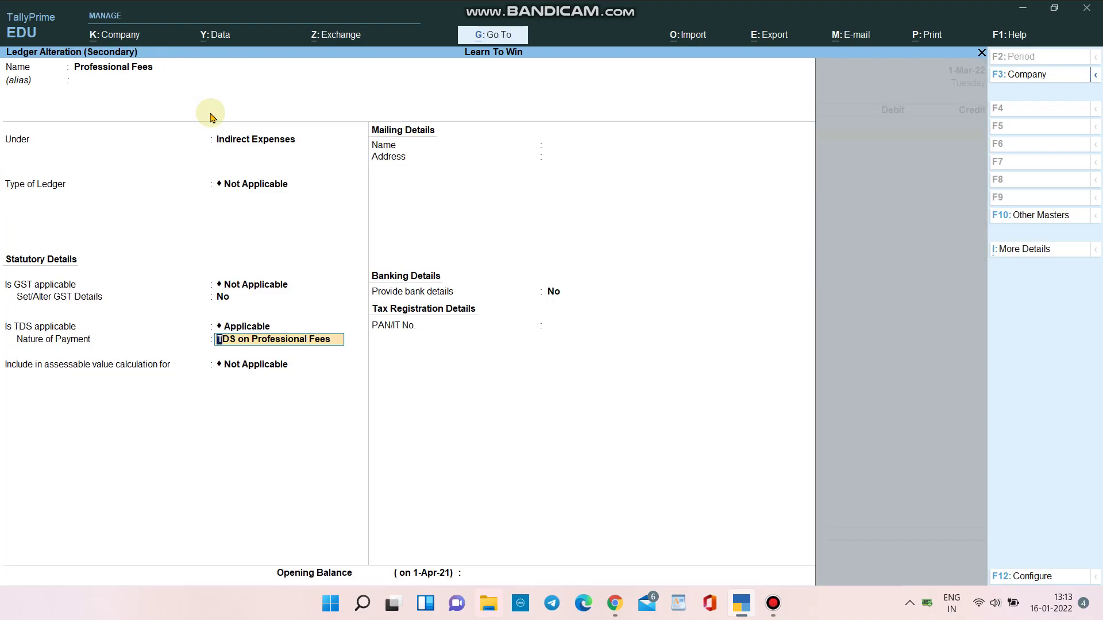
Keep TDS on Professional Fees as the nature of payment, leave bank details at No, and save the ledger.
key("Return")
key("Return")
key("Return")
key("Return")
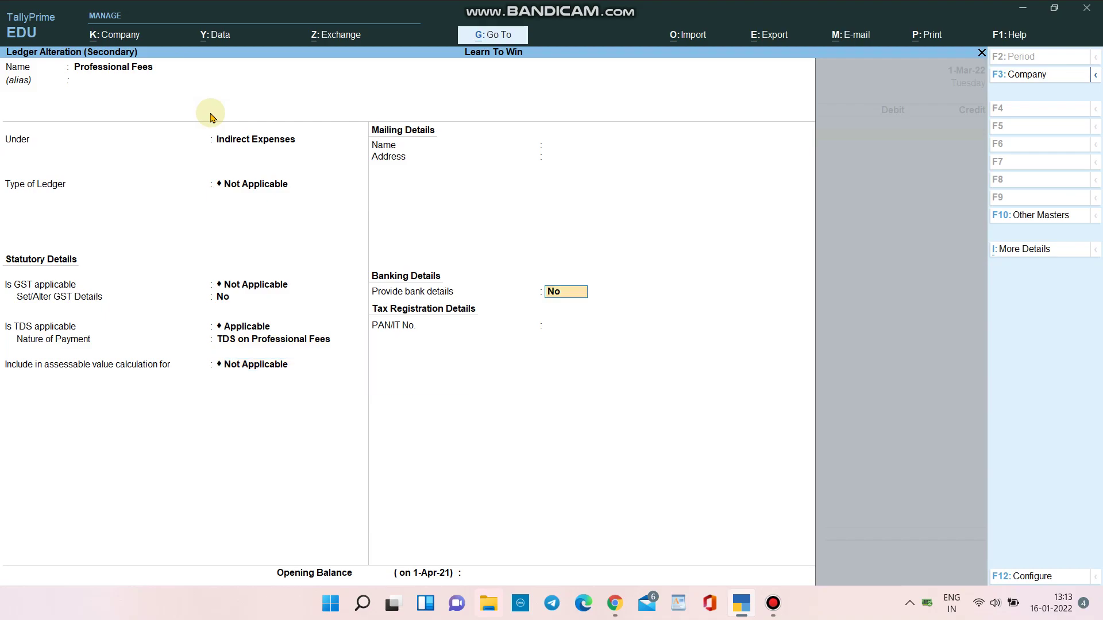
key("Return")
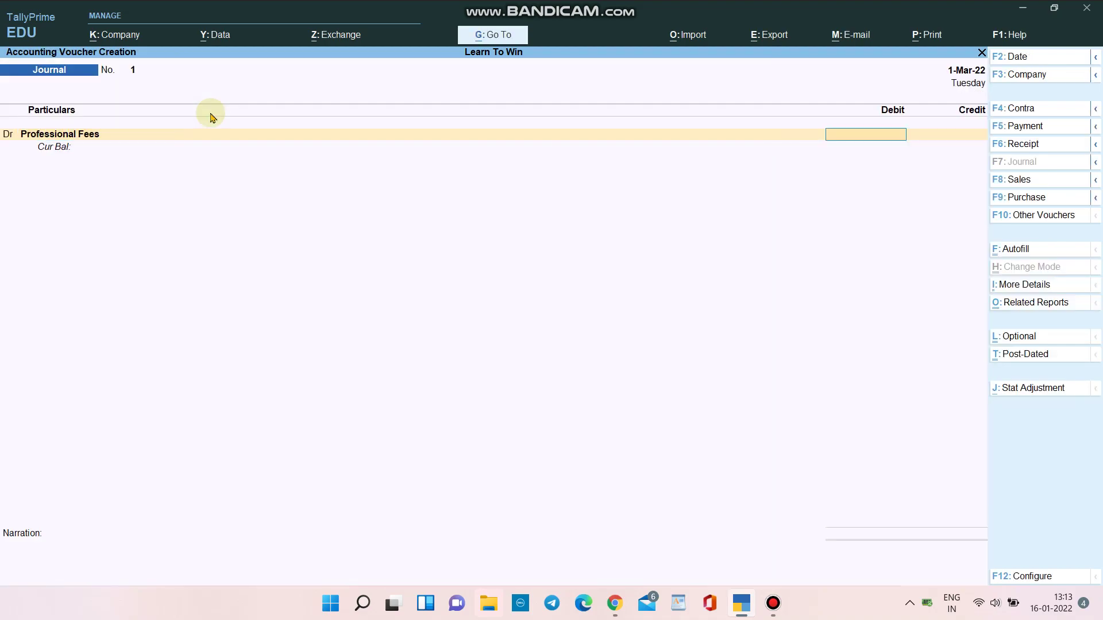
Enter 10,000 as the debit amount for Professional Fees and start a credit line.
type("10000")
key("Return")
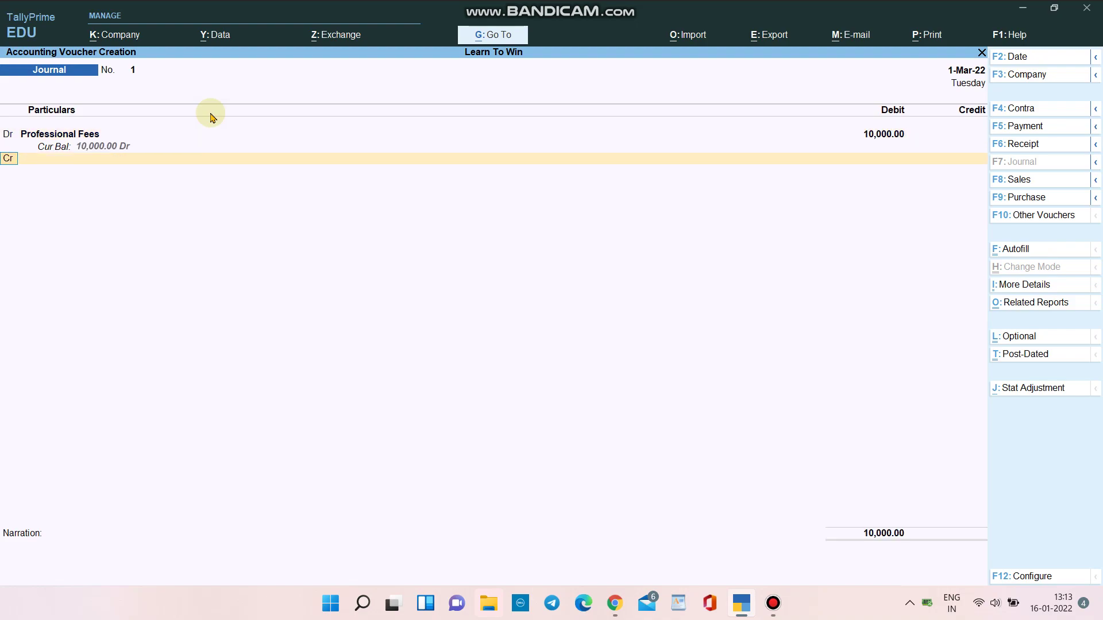
key("Return")
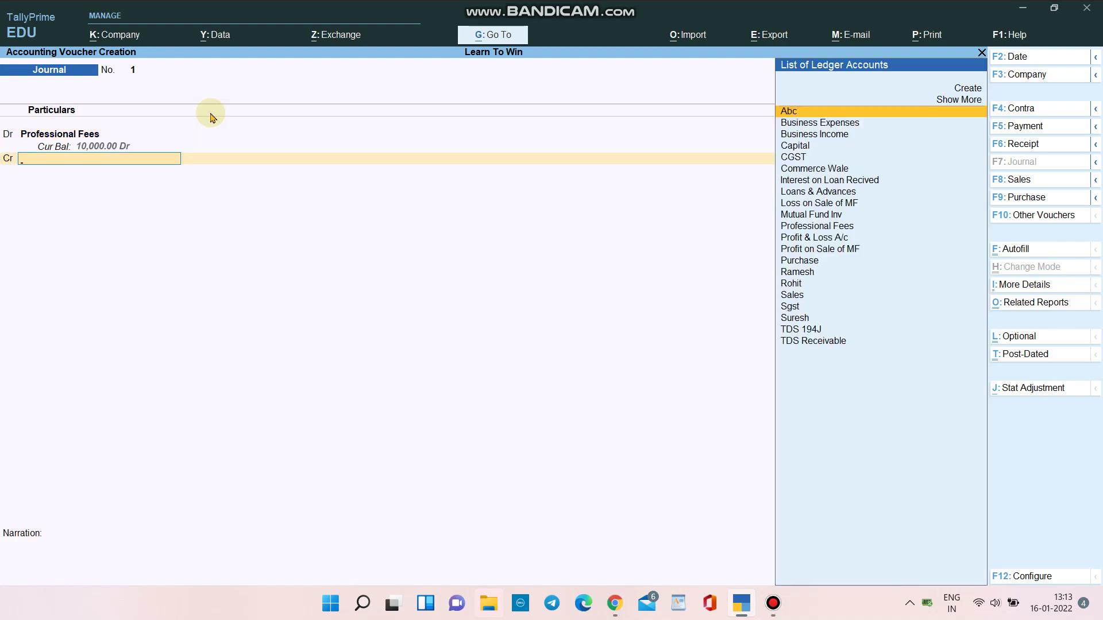
Select Commerce Wale as the credit ledger and open its ledger for alteration.
type("co")
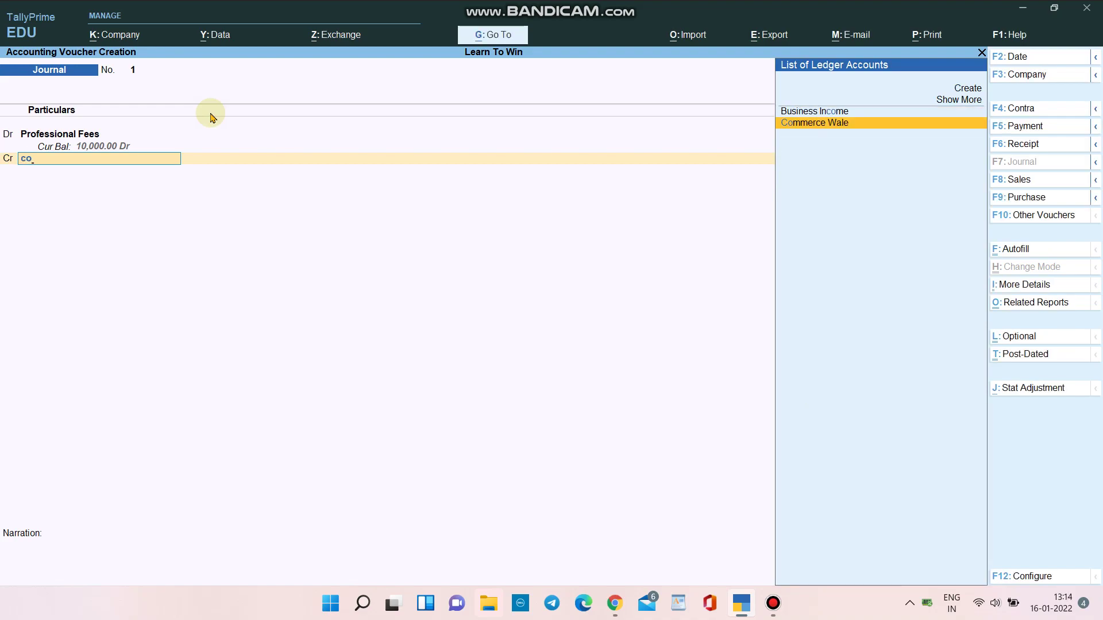
key("Return")
key("BackSpace")
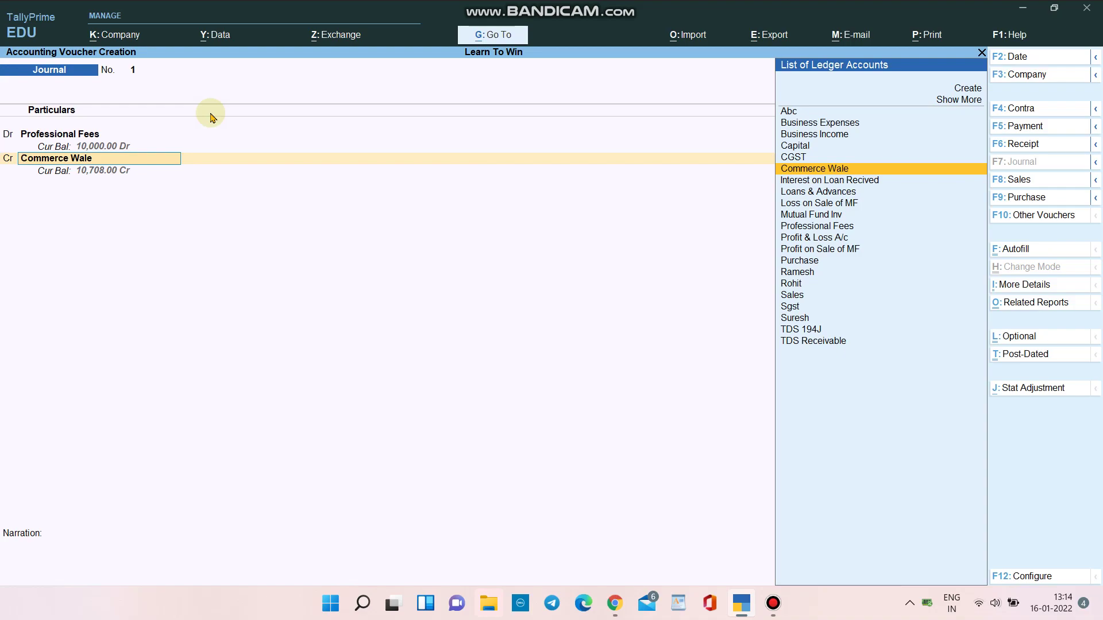
key("ctrl+Return")
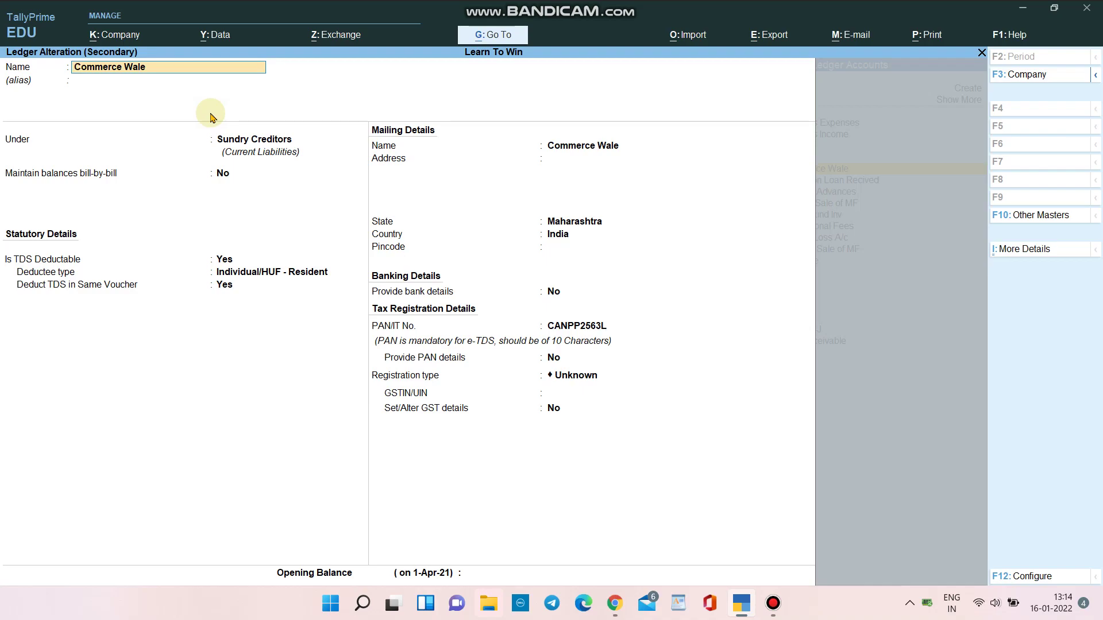
Keep Commerce Wale under Sundry Creditors, bill-by-bill No, TDS Deductable Yes, deductee type Individual/HUF - Resident, and Deduct TDS in Same Voucher Yes.
key("Return")
key("Return")
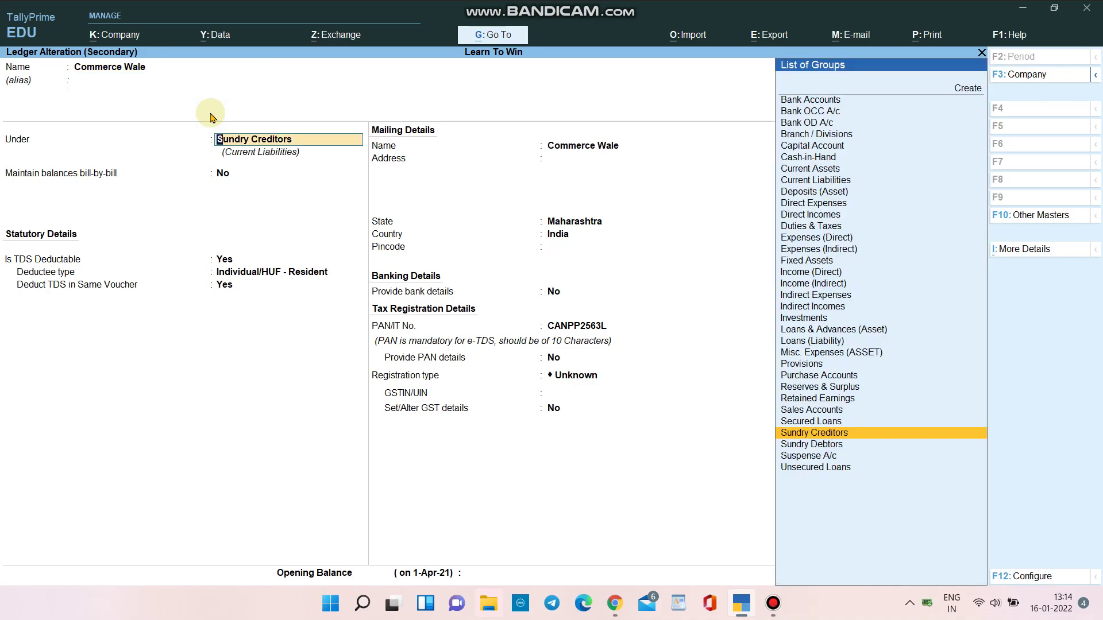
key("Return")
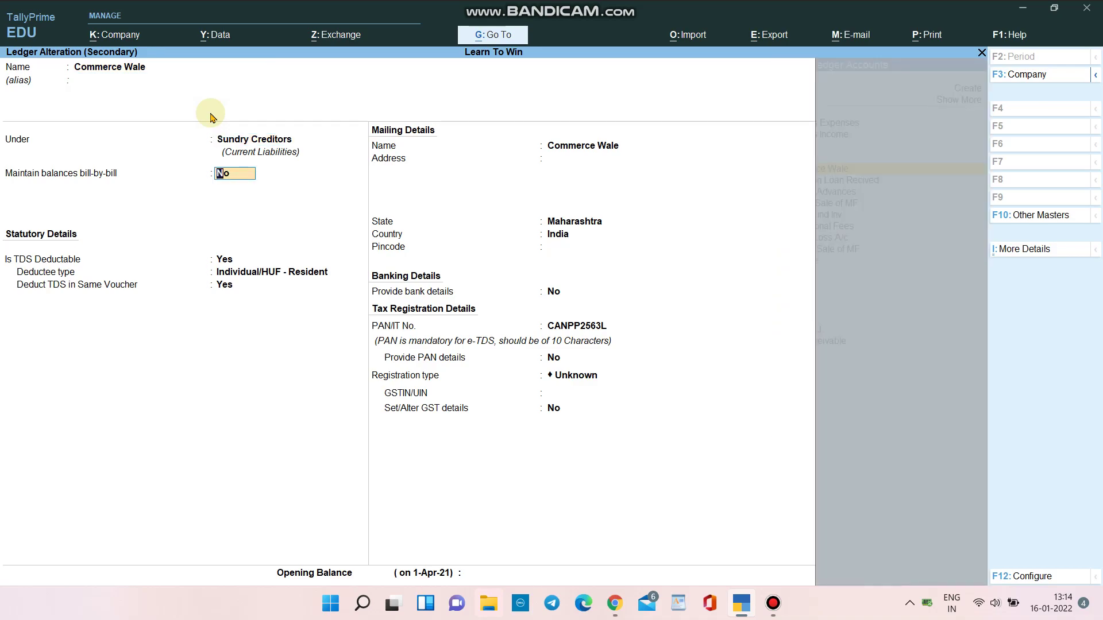
key("Return")
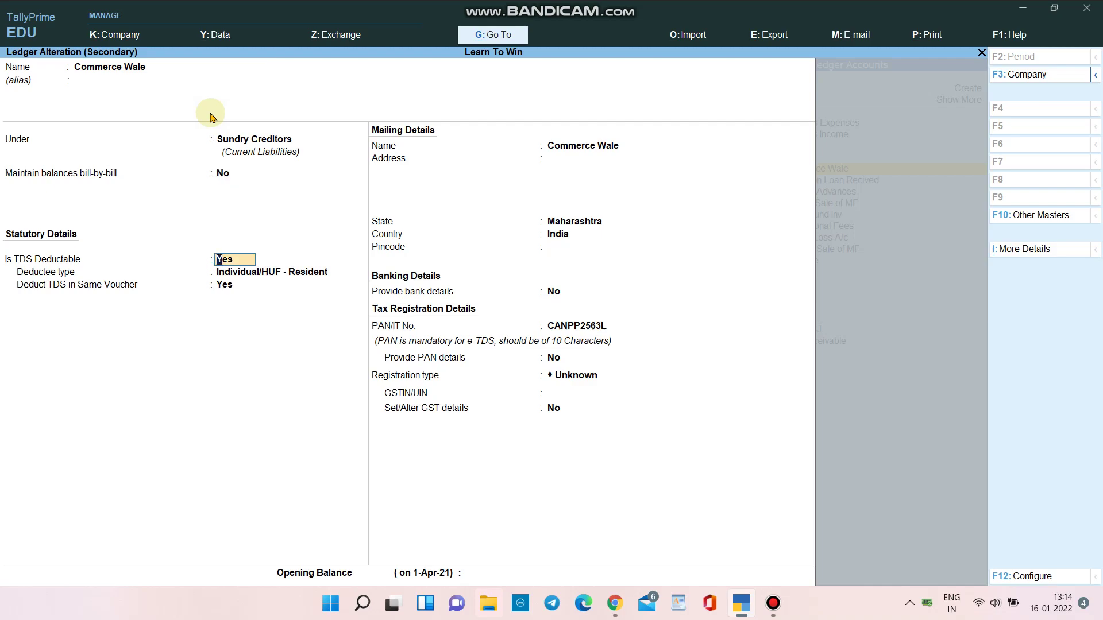
key("Return")
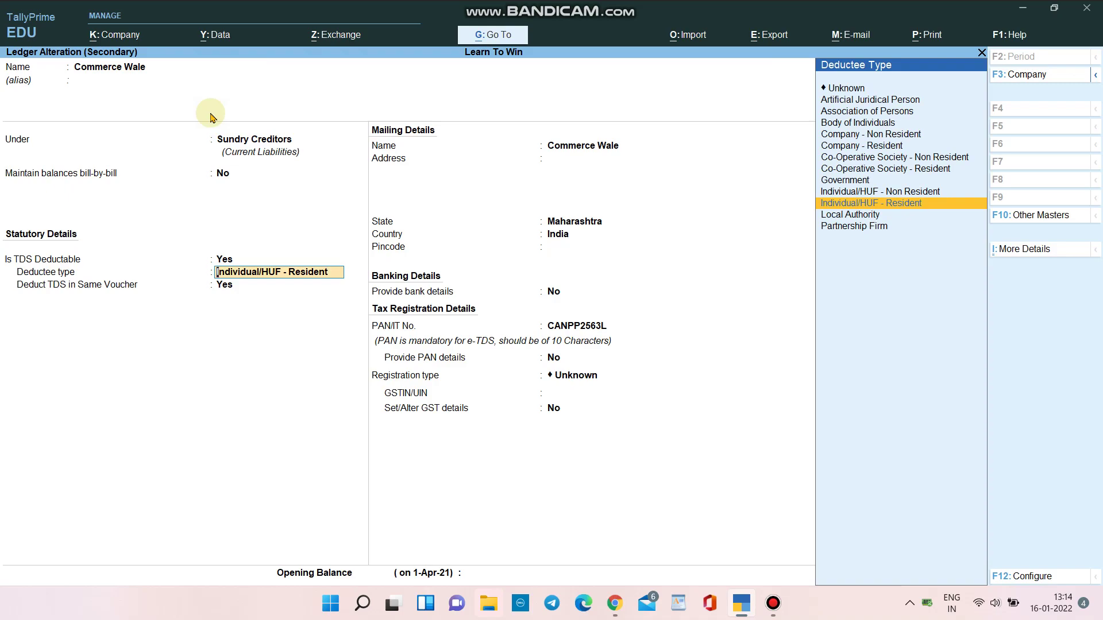
key("Return")
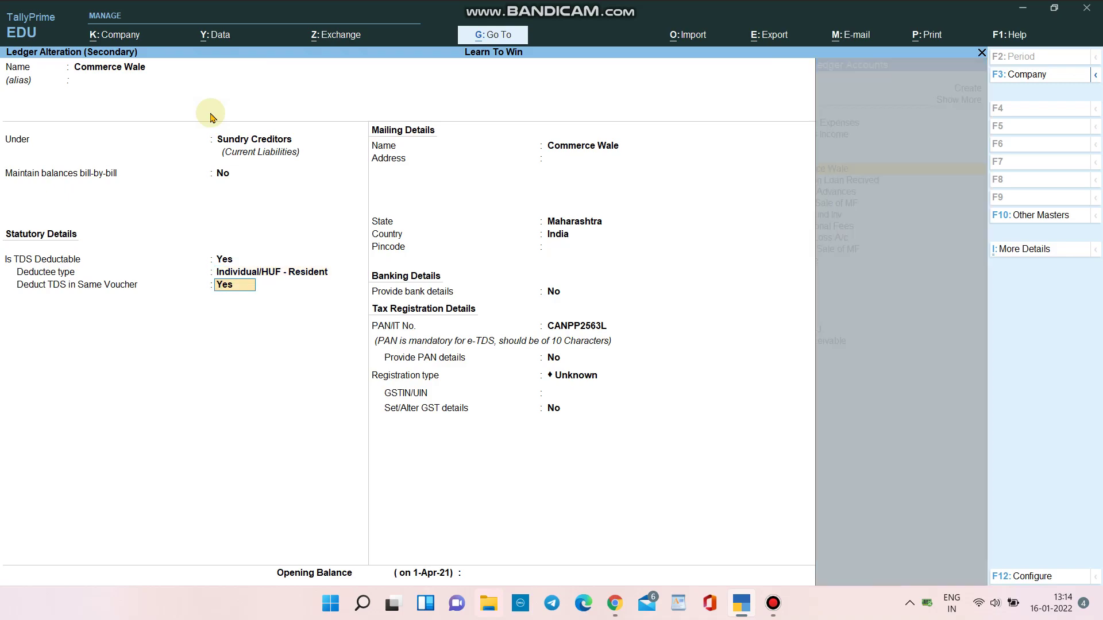
key("Return")
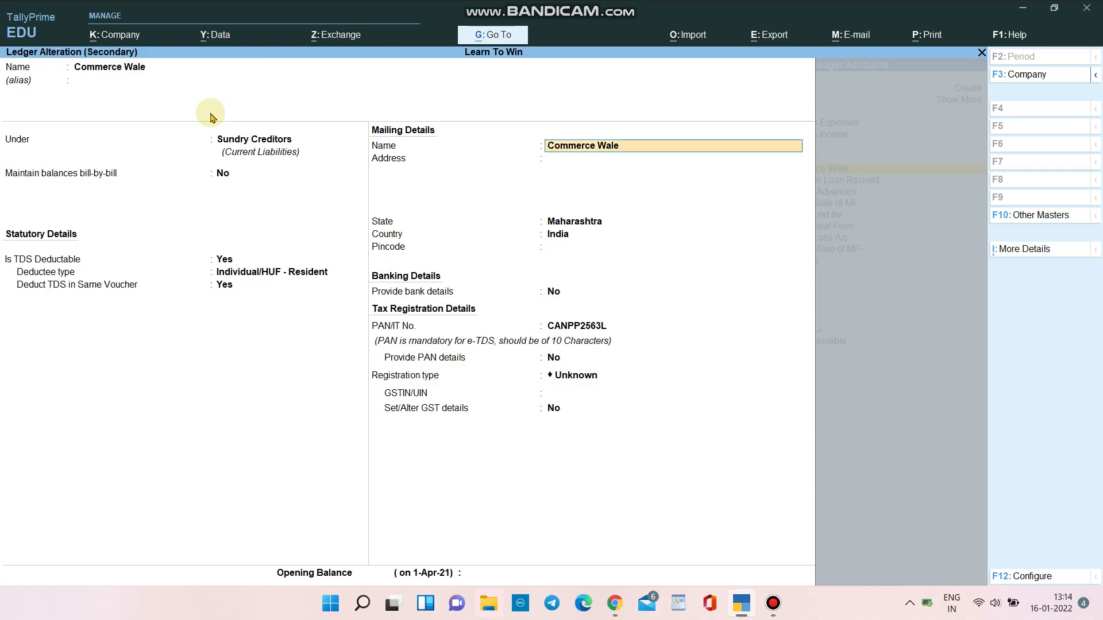
Keep the mailing, bank, PAN and GST details of Commerce Wale as they are and save the ledger.
key("Return")
key("Return")
key("Return")
key("Return")
key("Return")
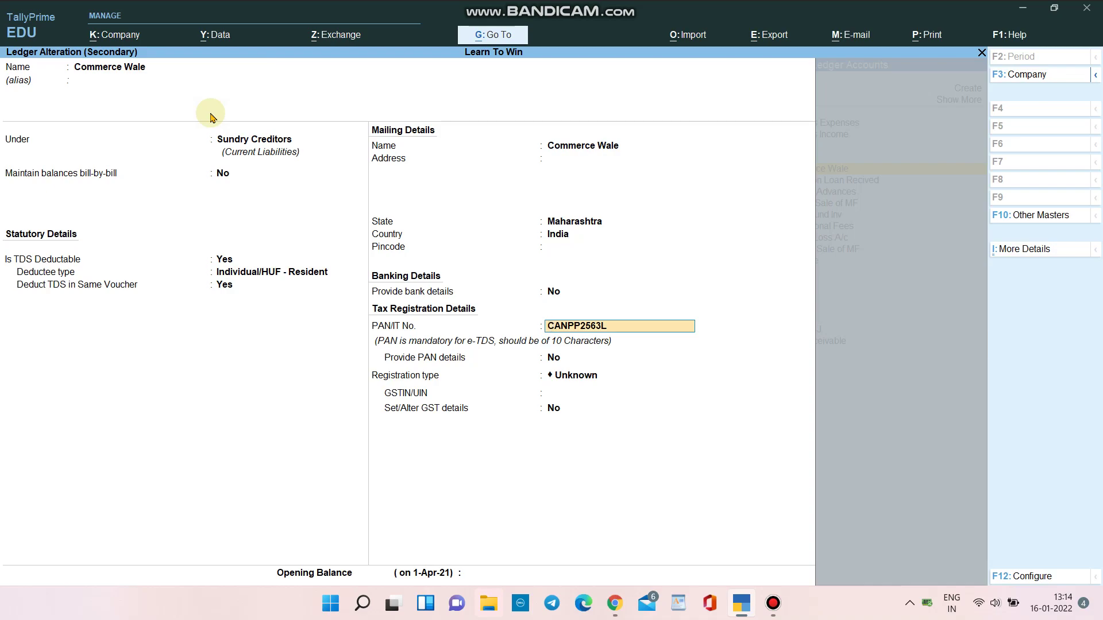
key("Return")
key("Return")
key("Return")
key("Return")
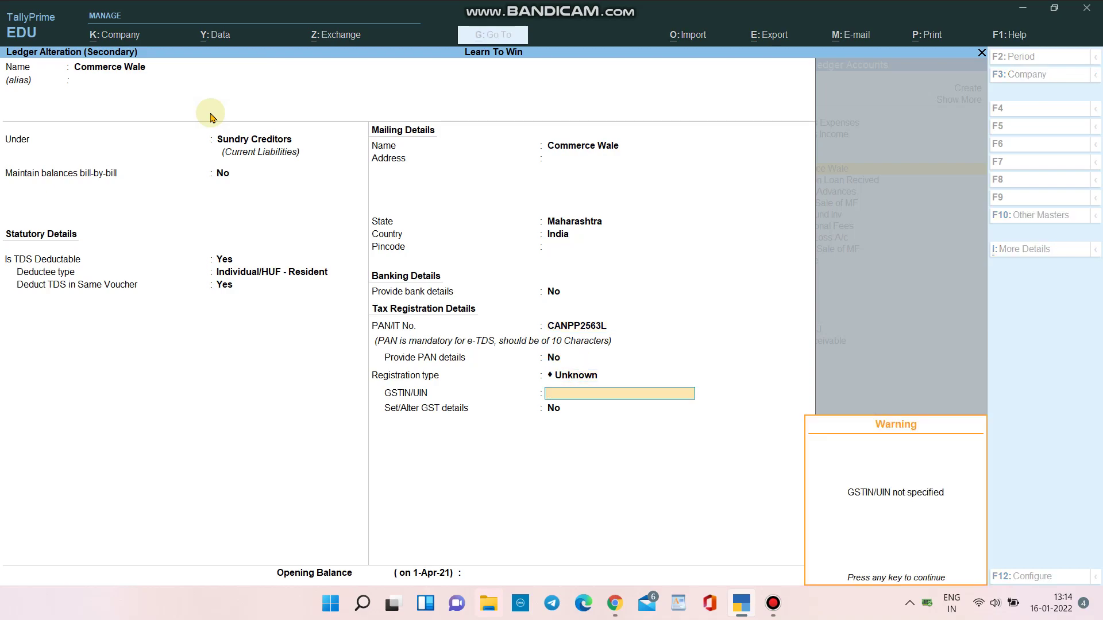
key("Return")
key("Return")
key("Return")
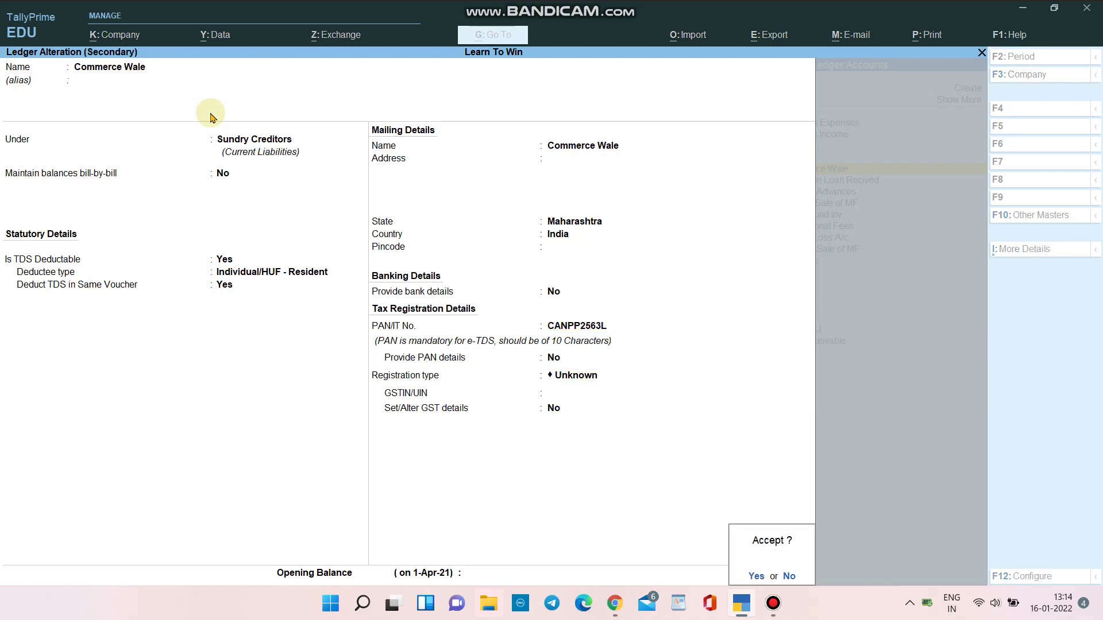
key("Return")
Credit Commerce Wale with 10,000, leave the narration empty, and save the journal voucher.
key("Return")
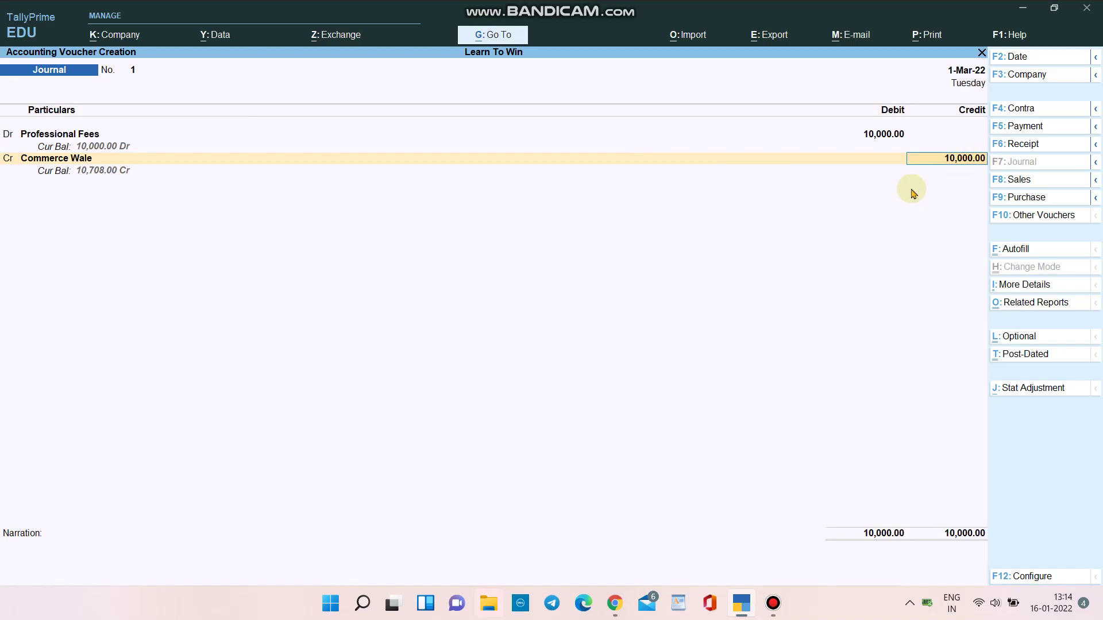
key("Return")
key("Return")
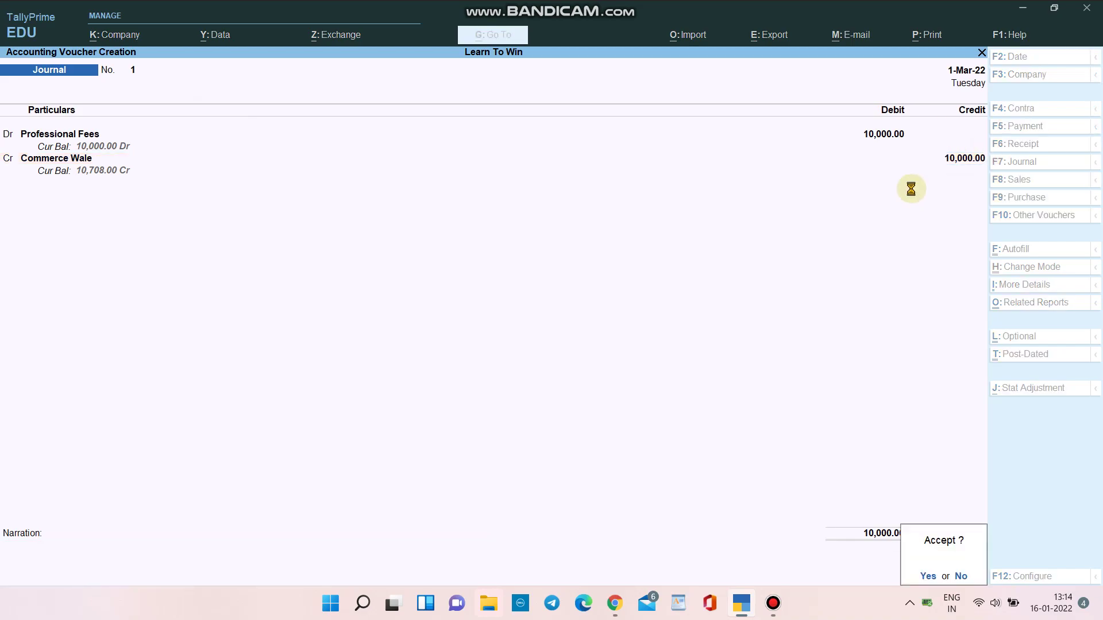
key("Return")
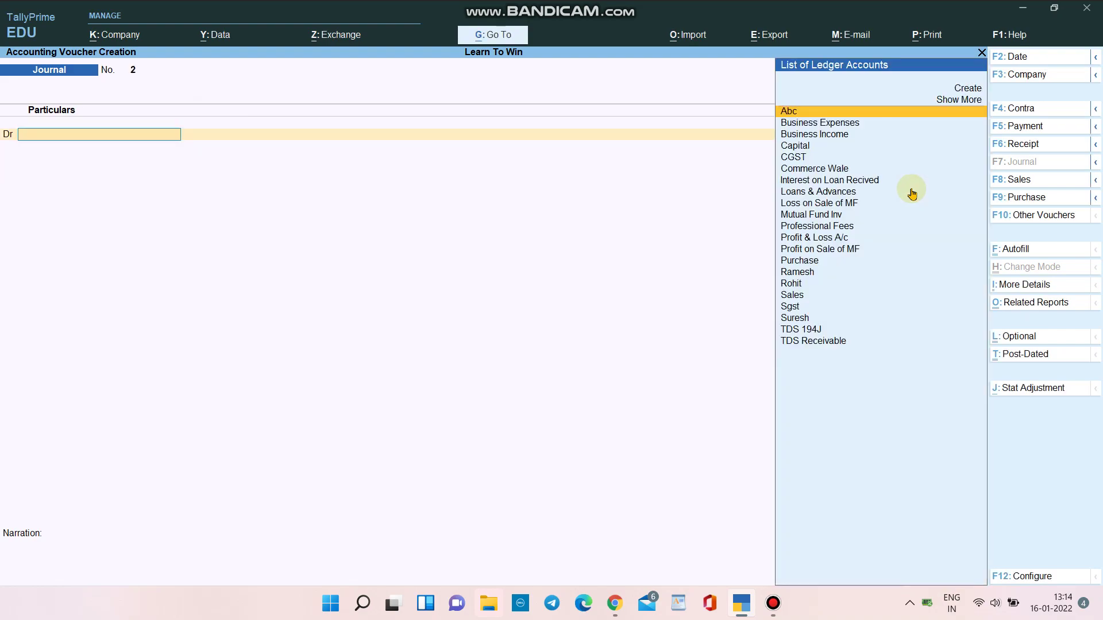
Debit Professional Fees with 50,000 in a new journal voucher.
type("Prof")
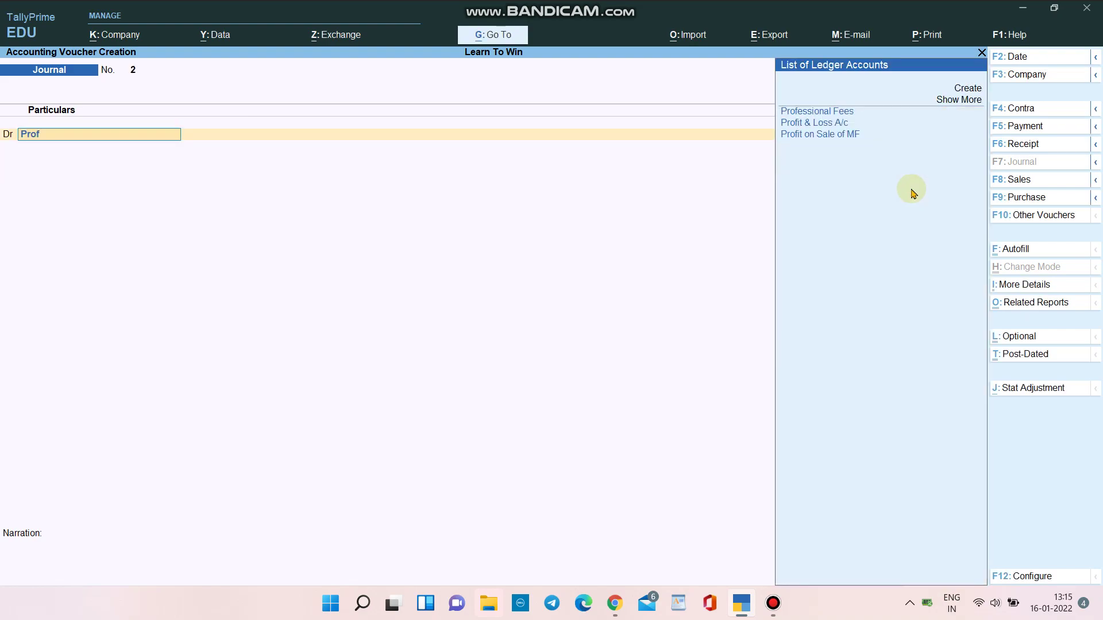
key("Return")
type("50000")
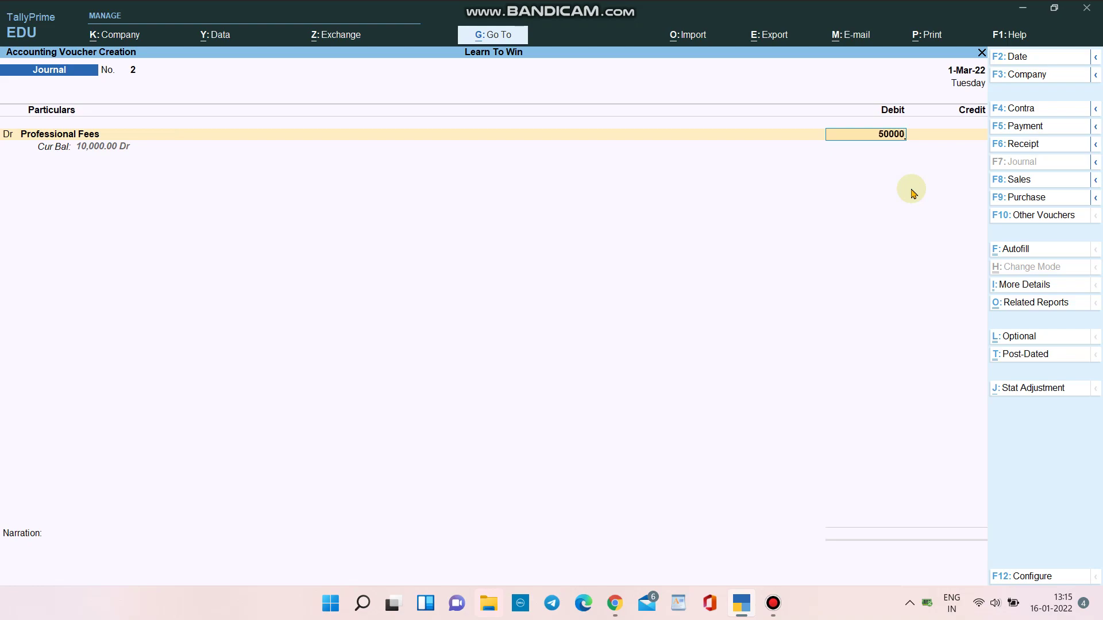
key("Return")
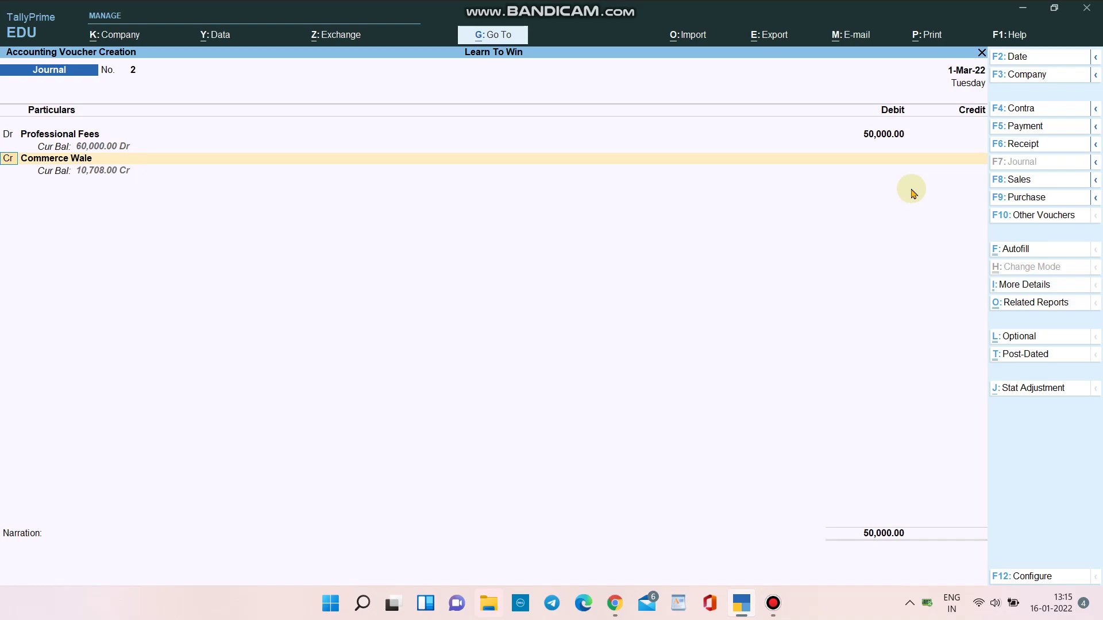
Credit Commerce Wale with 45,000 and start a second credit line.
key("Return")
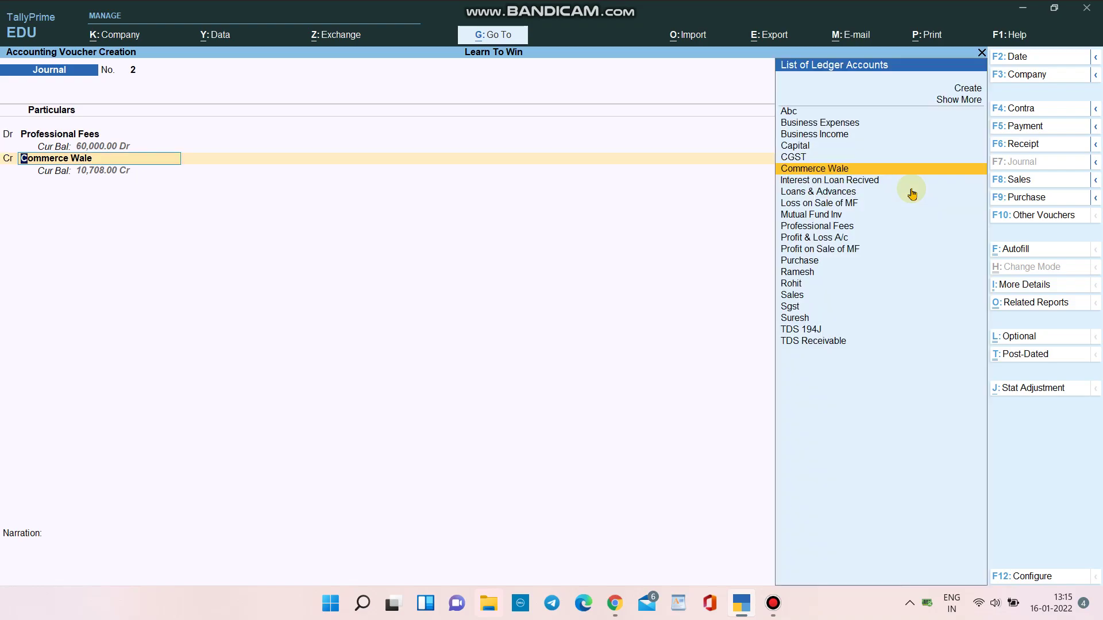
key("Return")
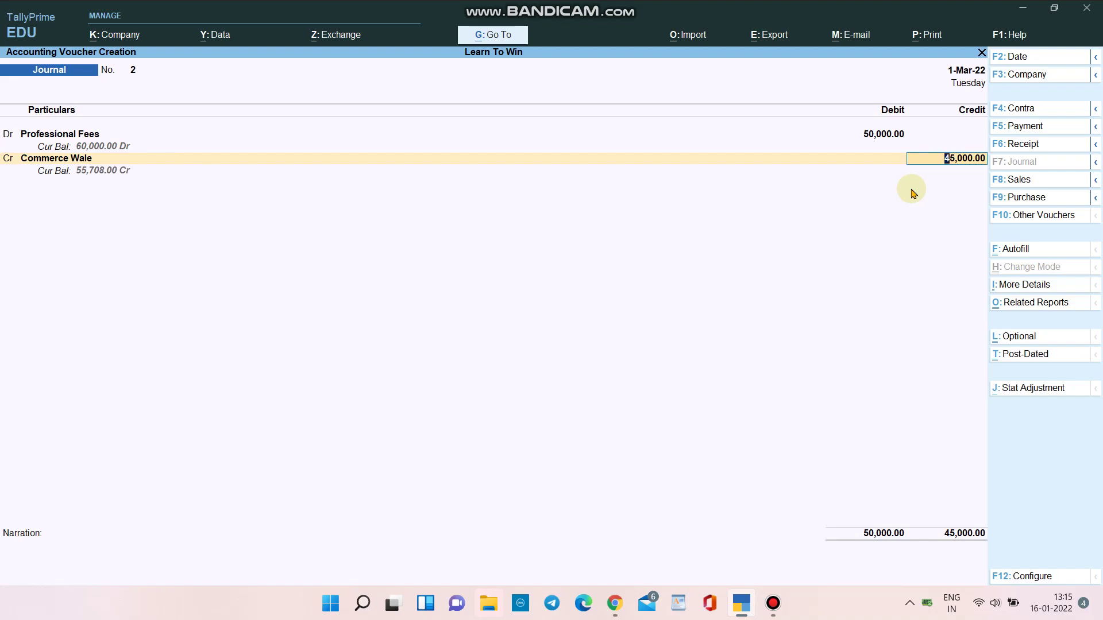
key("Return")
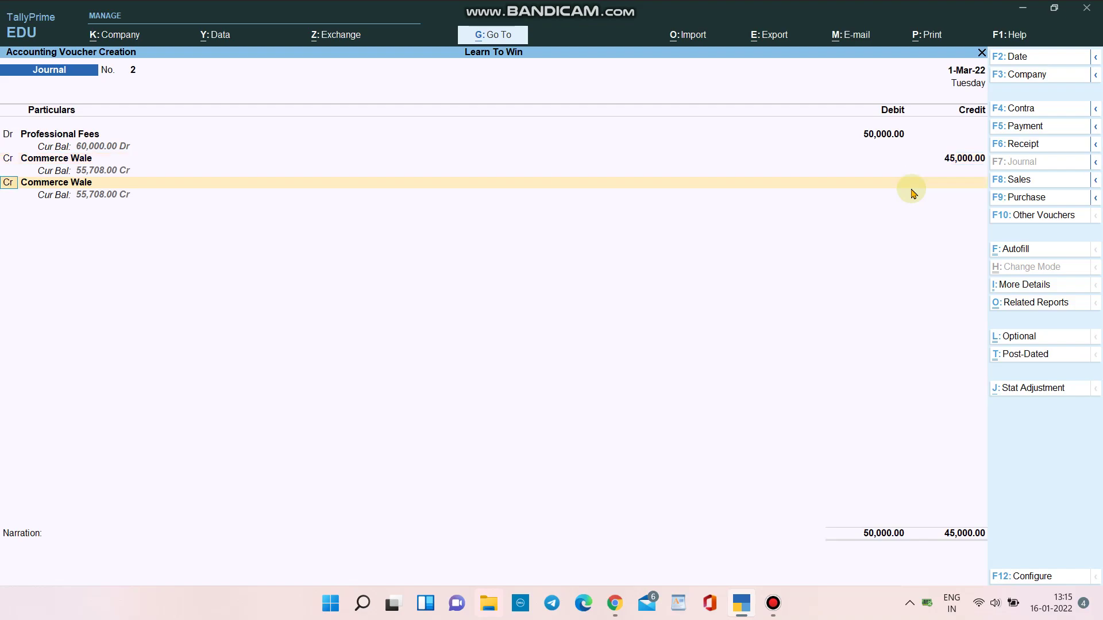
key("Return")
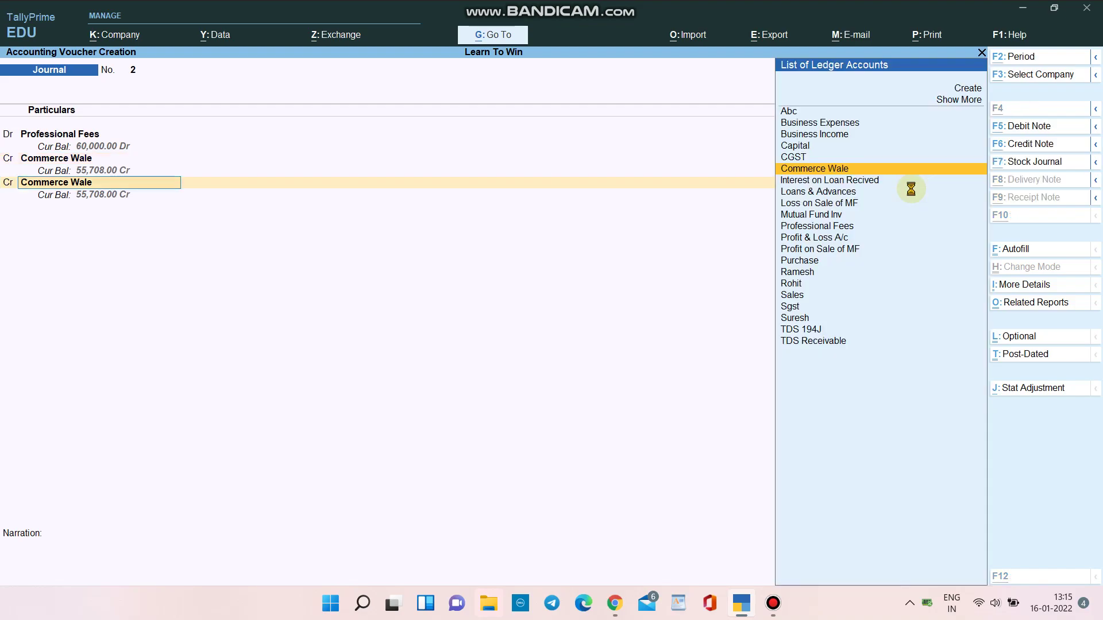
key("alt+c")
type("TDS")
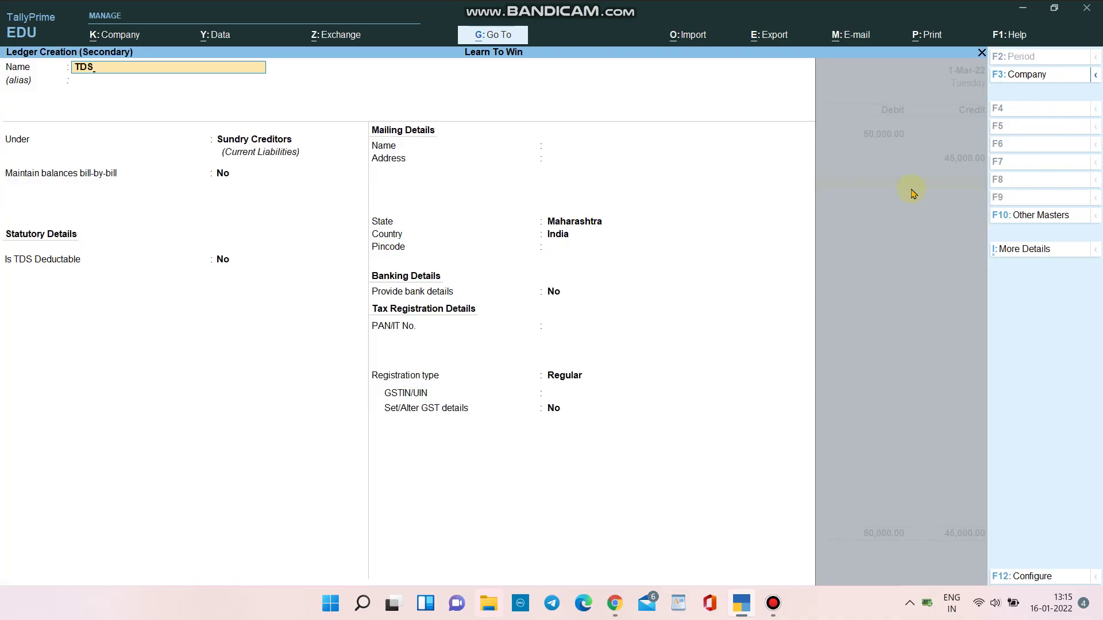
type(" 194")
key("Return")
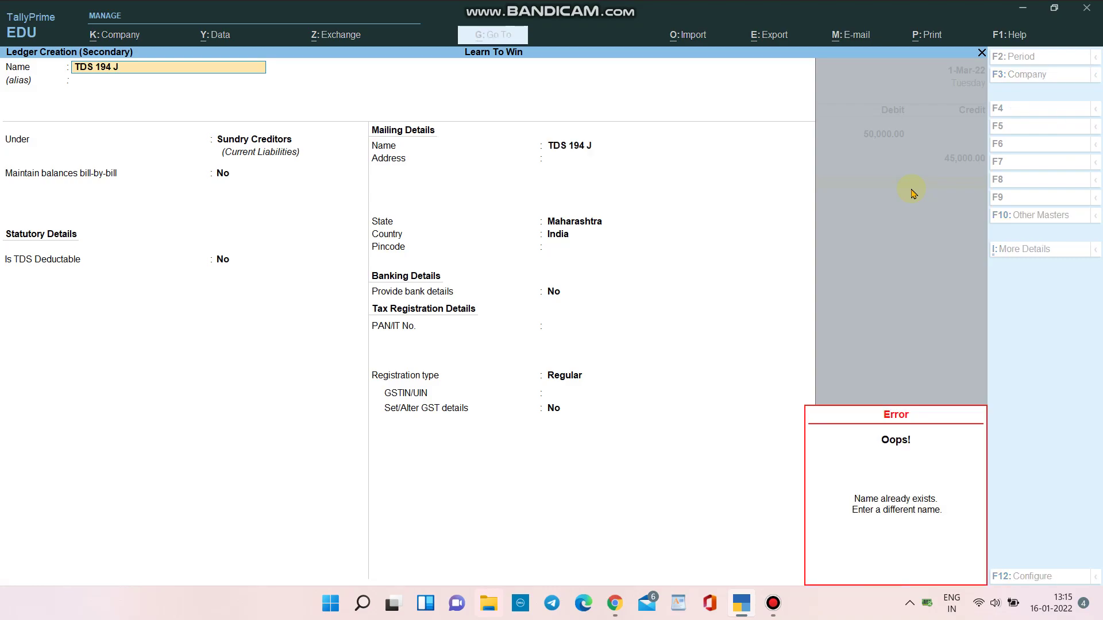
key("Escape")
key("BackSpace")
key("BackSpace")
key("BackSpace")
key("BackSpace")
key("BackSpace")
key("BackSpace")
key("BackSpace")
key("BackSpace")
key("BackSpace")
key("Escape")
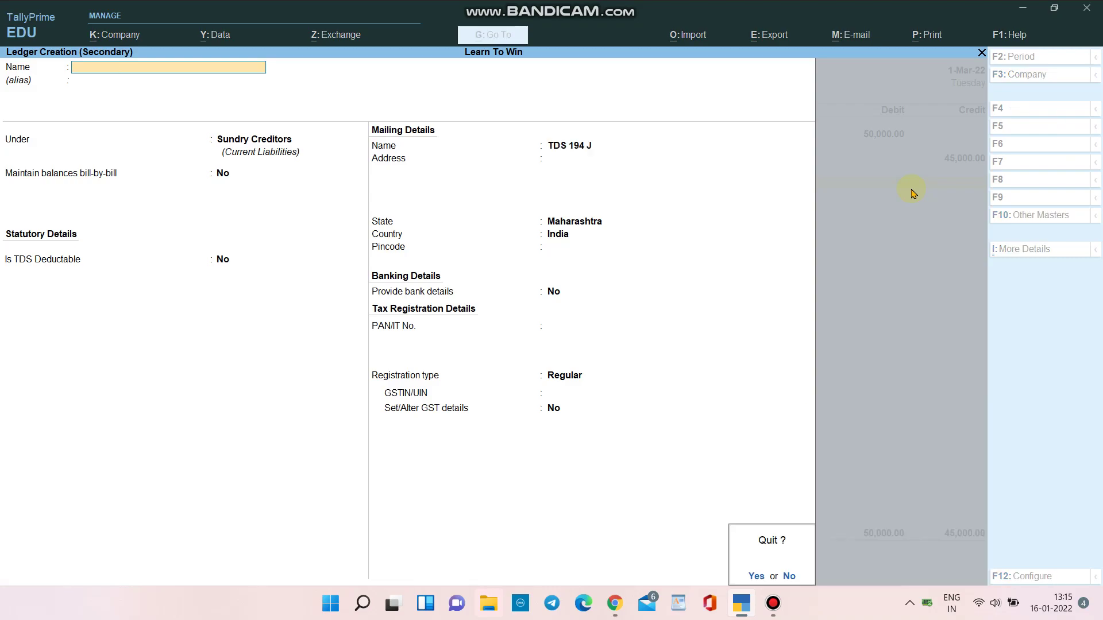
Select TDS 194J as the ledger of the second credit line and open it for alteration.
type("yTds")
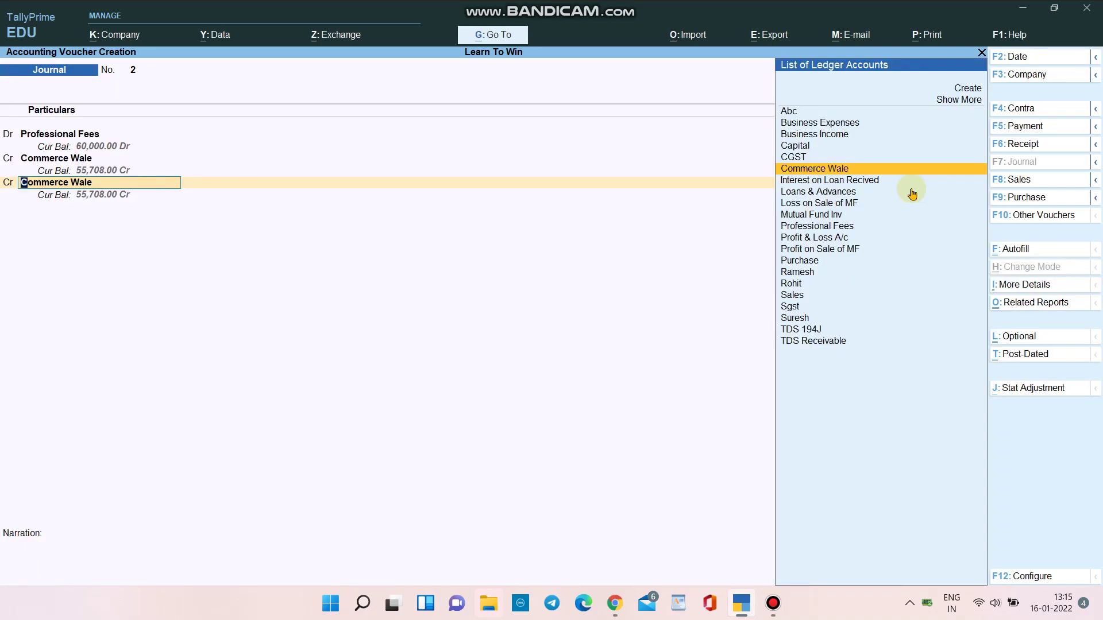
key("Return")
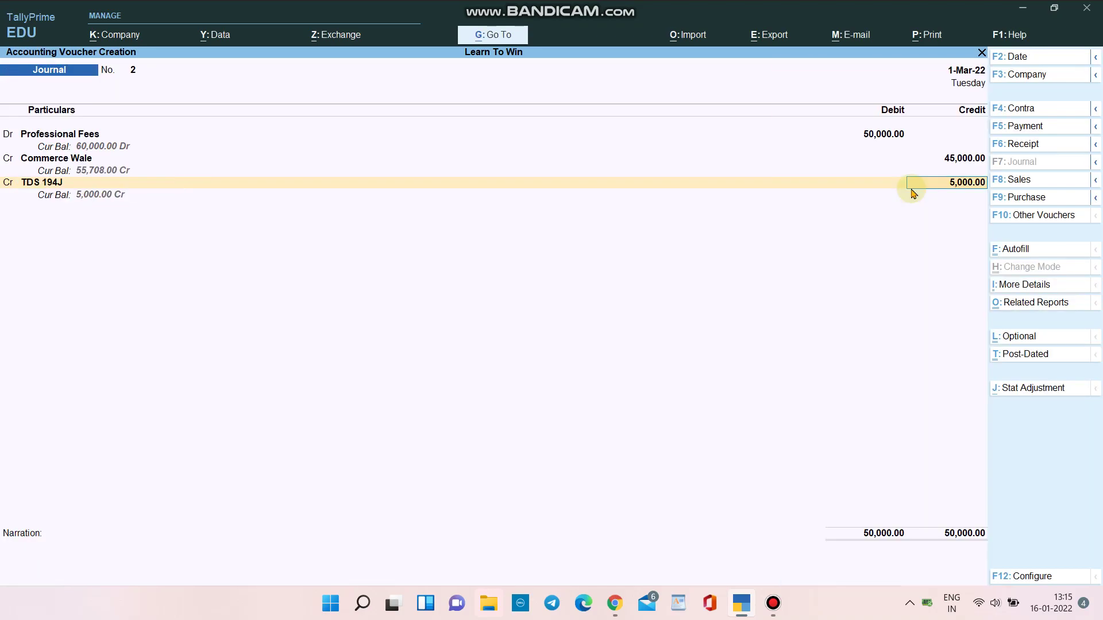
key("BackSpace")
key("ctrl+Return")
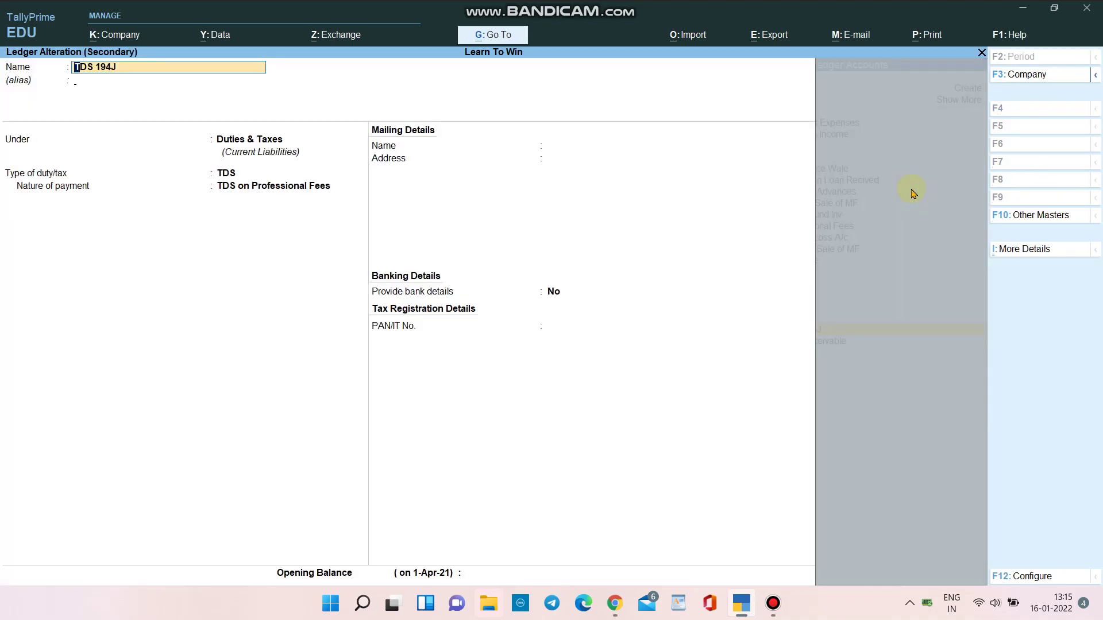
Keep TDS 194J under Duties & Taxes, with TDS as duty type and TDS on Professional Fees as nature of payment, and save the ledger.
key("Return")
key("Return")
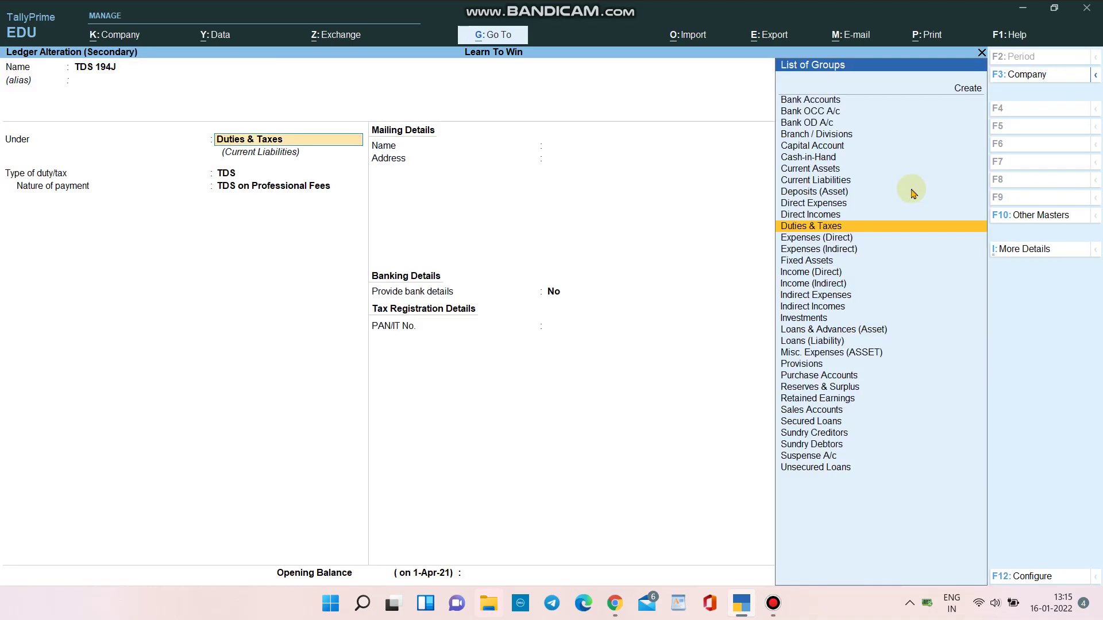
key("Return")
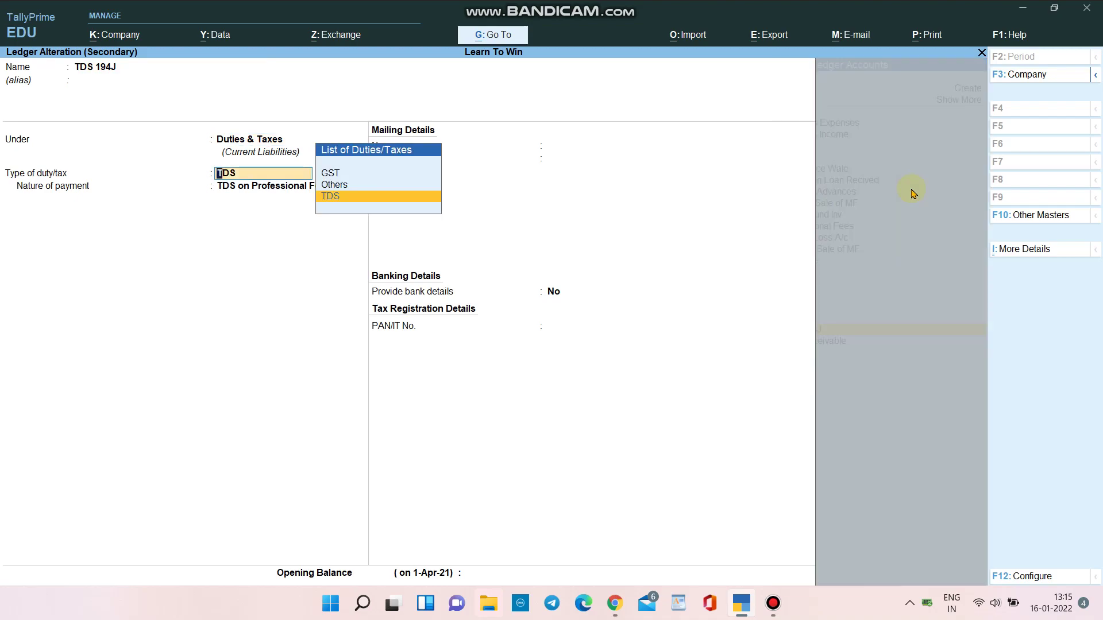
key("Return")
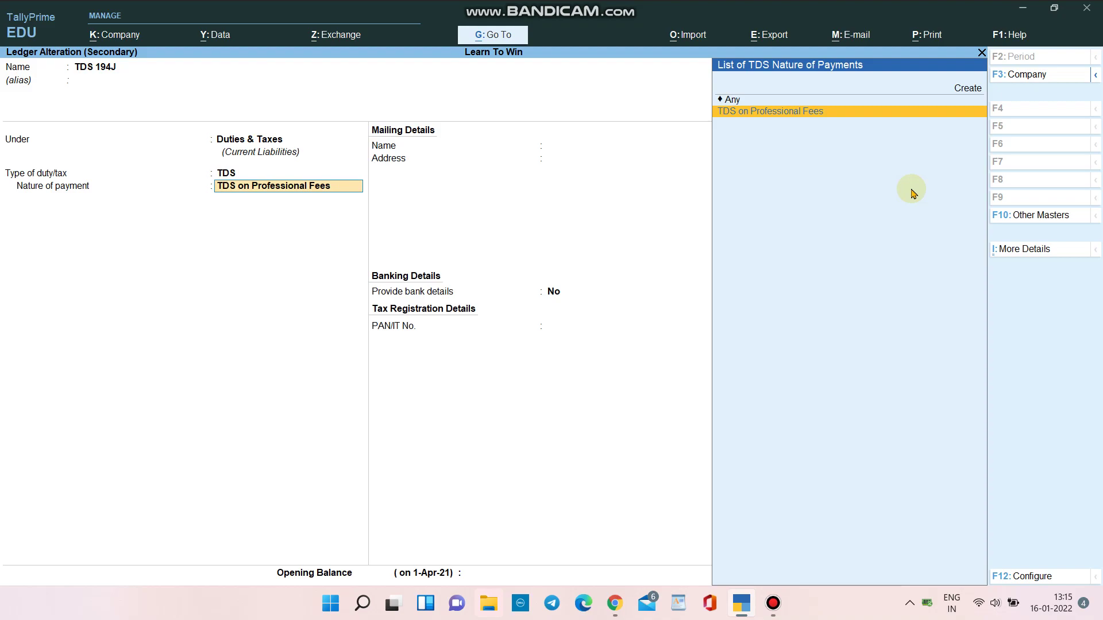
key("Up")
key("Down")
key("Return")
key("Return")
key("Return")
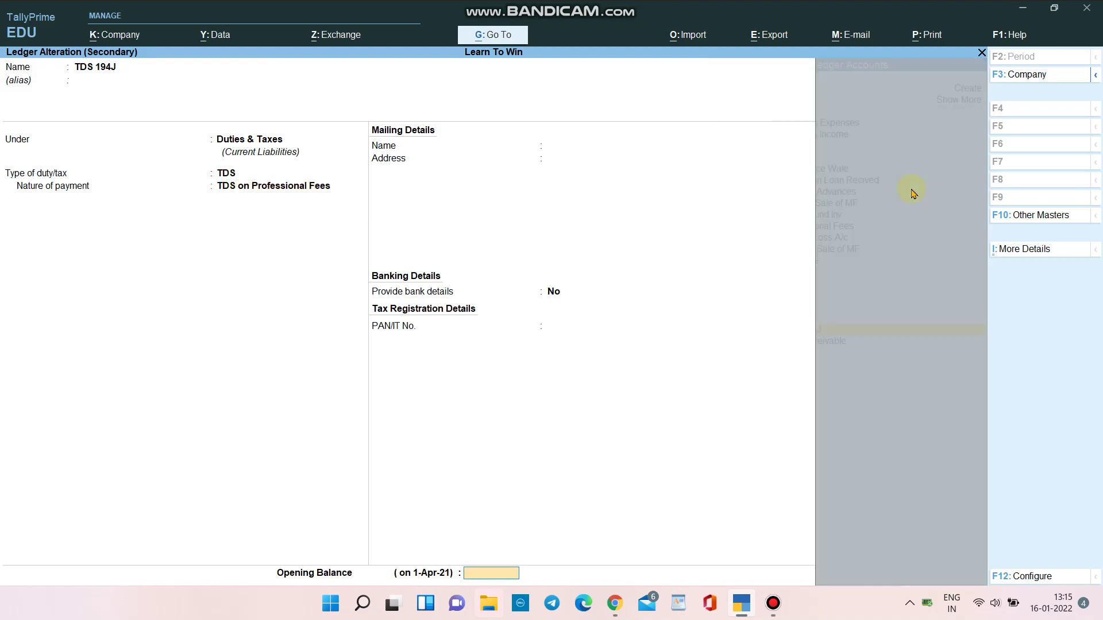
key("Return")
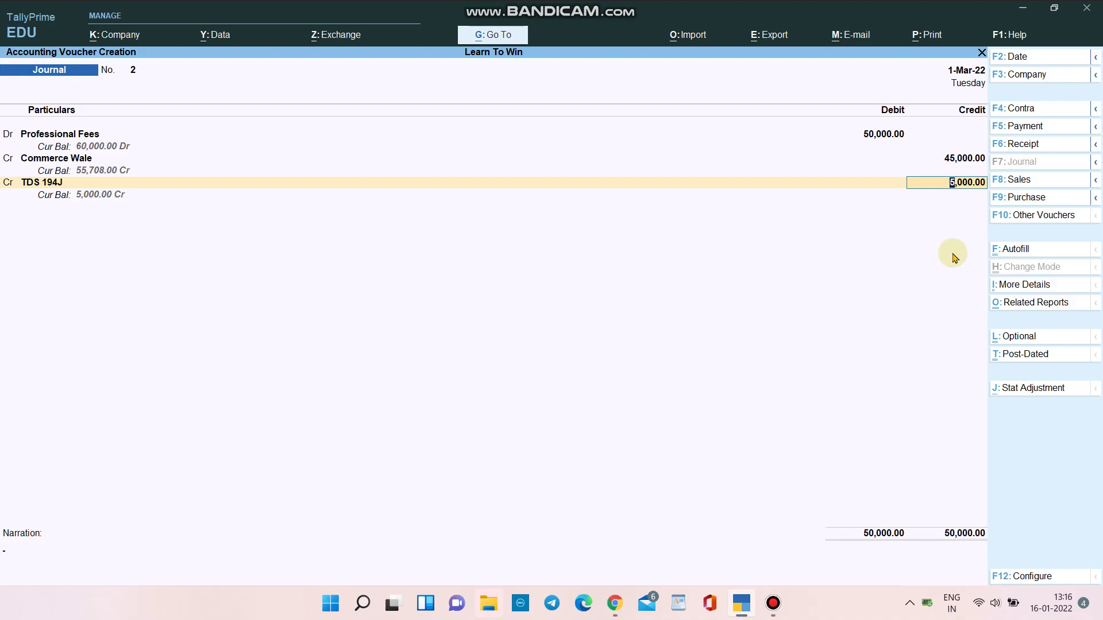
Credit TDS 194J with 5,000 in the professional fees journal voucher and save the voucher.
key("Return")
key("Return")
key("Return")
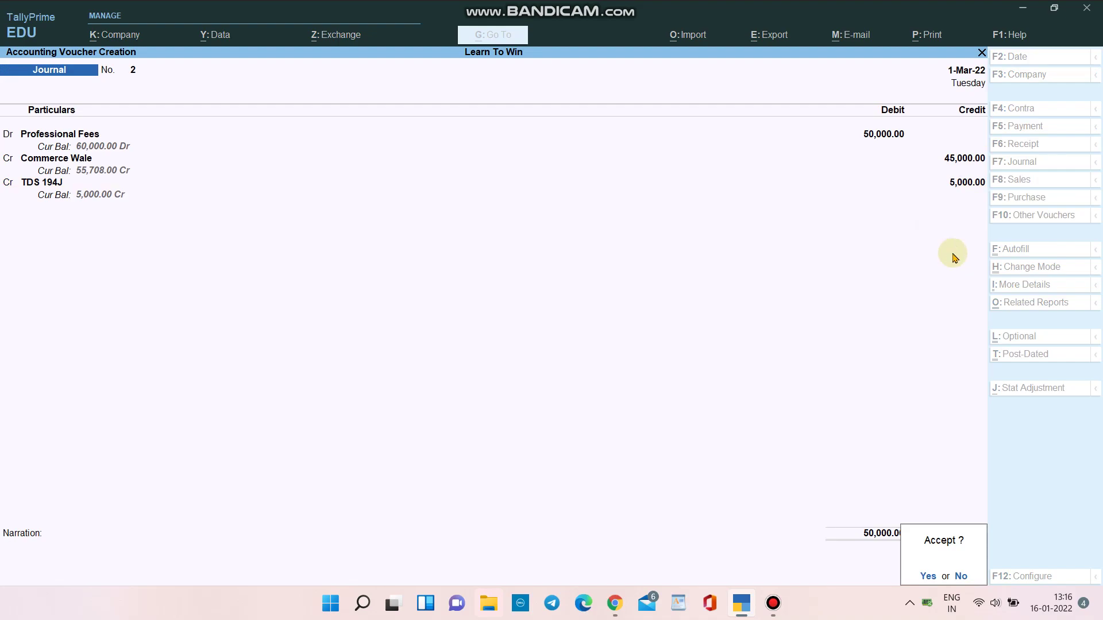
key("Return")
Create and save a TDS deduction journal for Commerce Wale's pending fees till 1-Mar-22, using TDS 194J as the duty ledger.
key("Return")
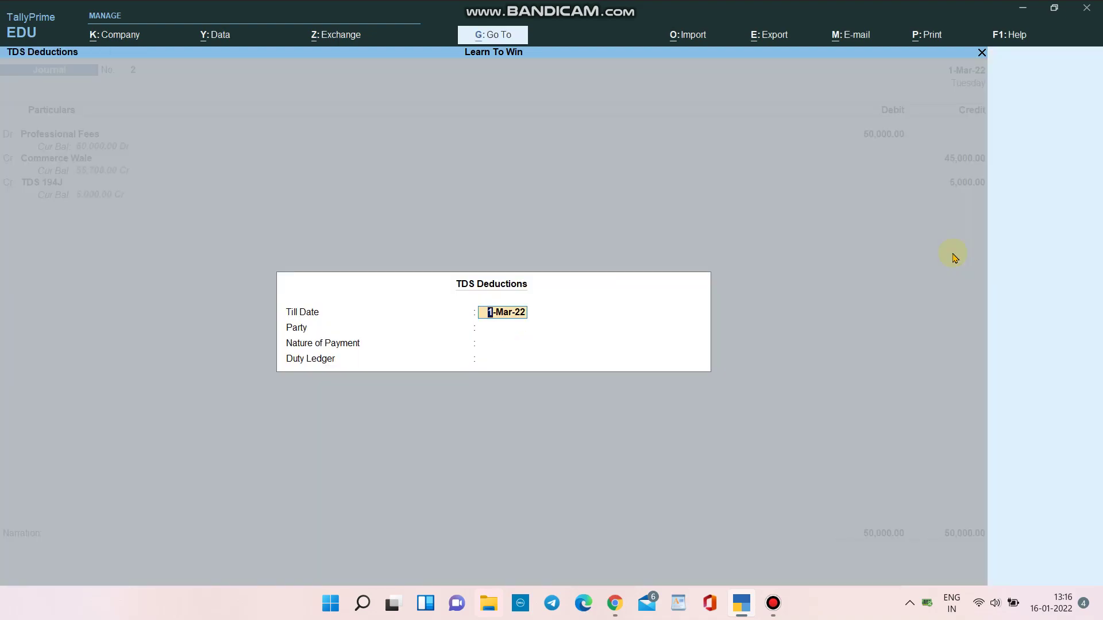
key("Return")
key("Return")
key("Return")
key("Return")
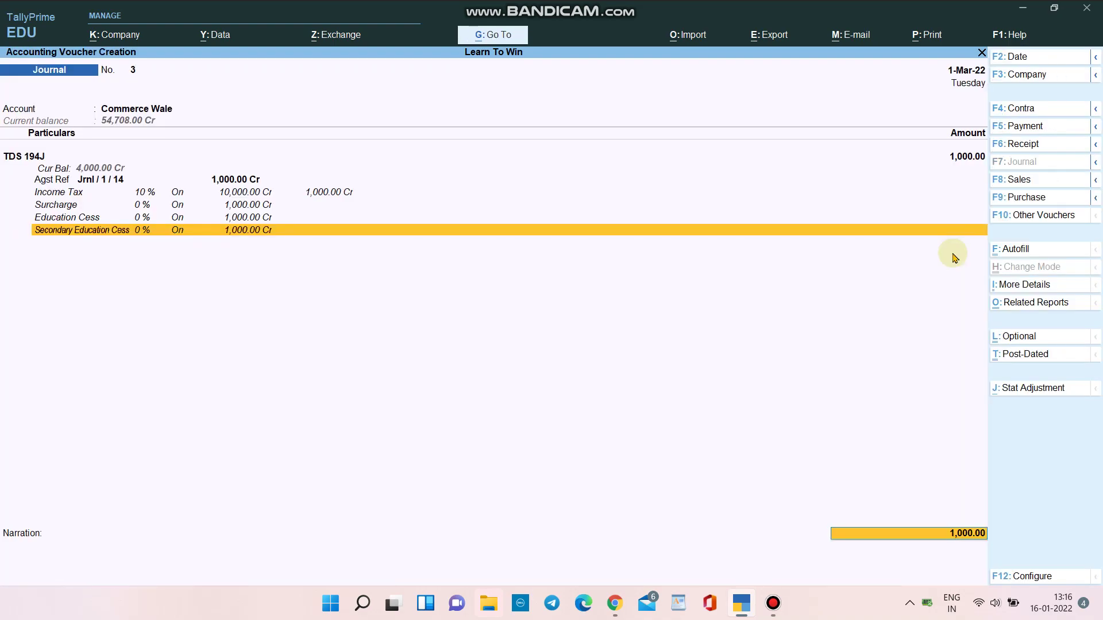
key("ctrl")
key("ctrl+a")
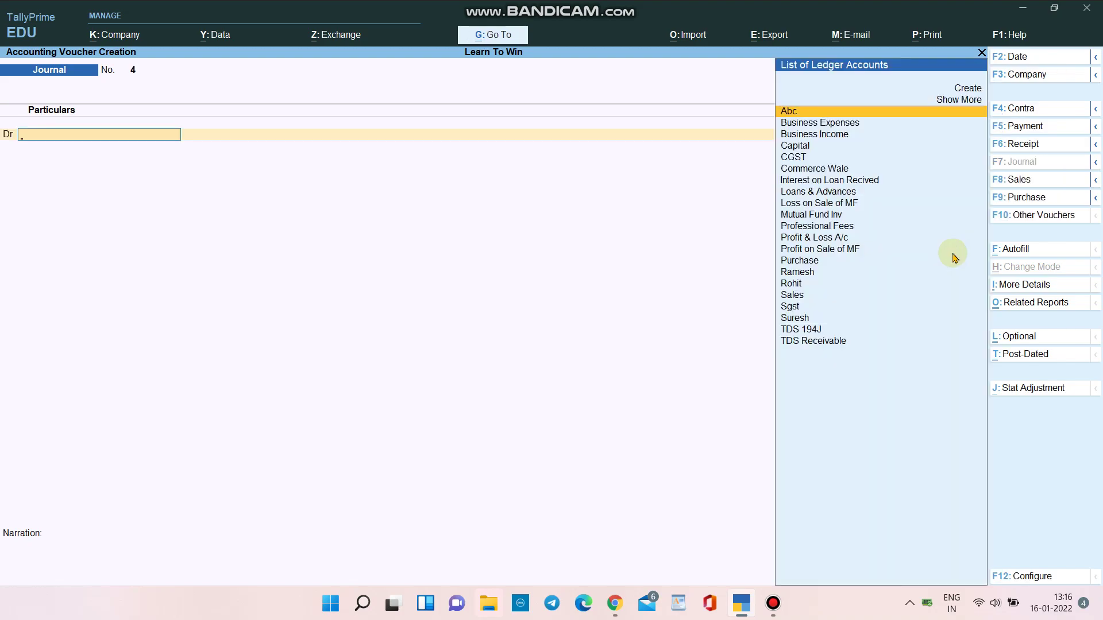
Leave voucher entry and open the Current Liabilities group from the Balance Sheet.
key("Escape")
key("Escape")
key("Escape")
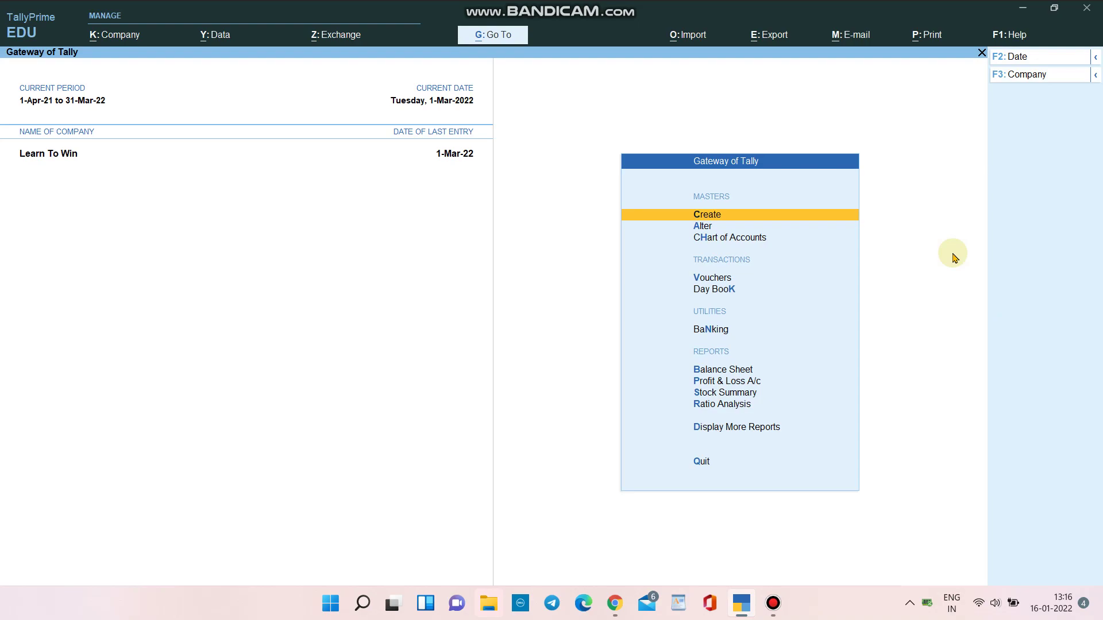
key("b")
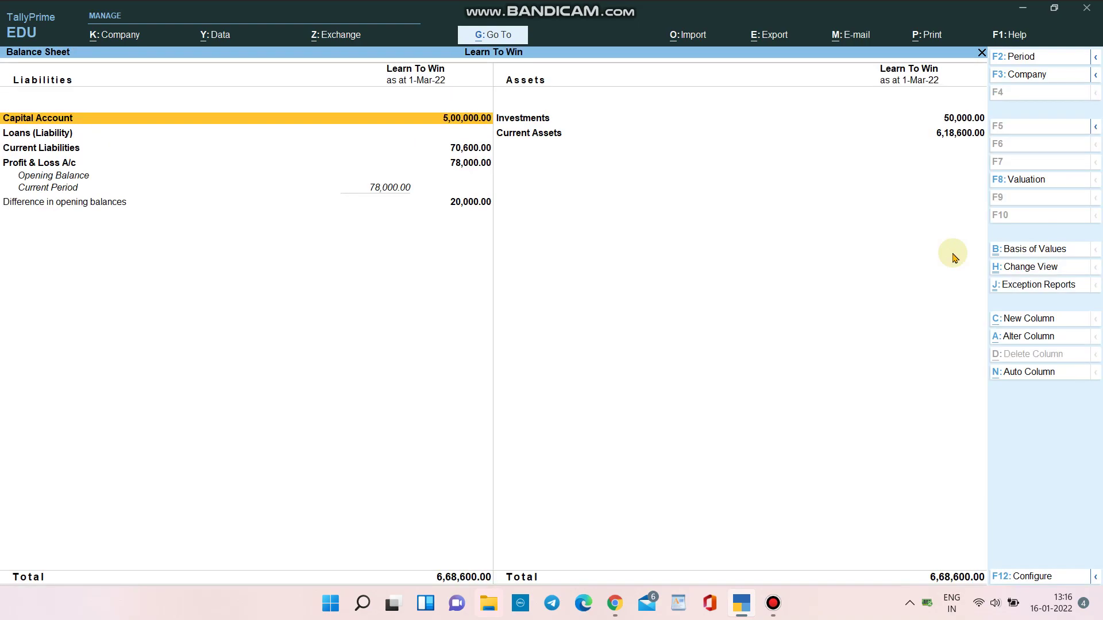
key("Down")
key("Down")
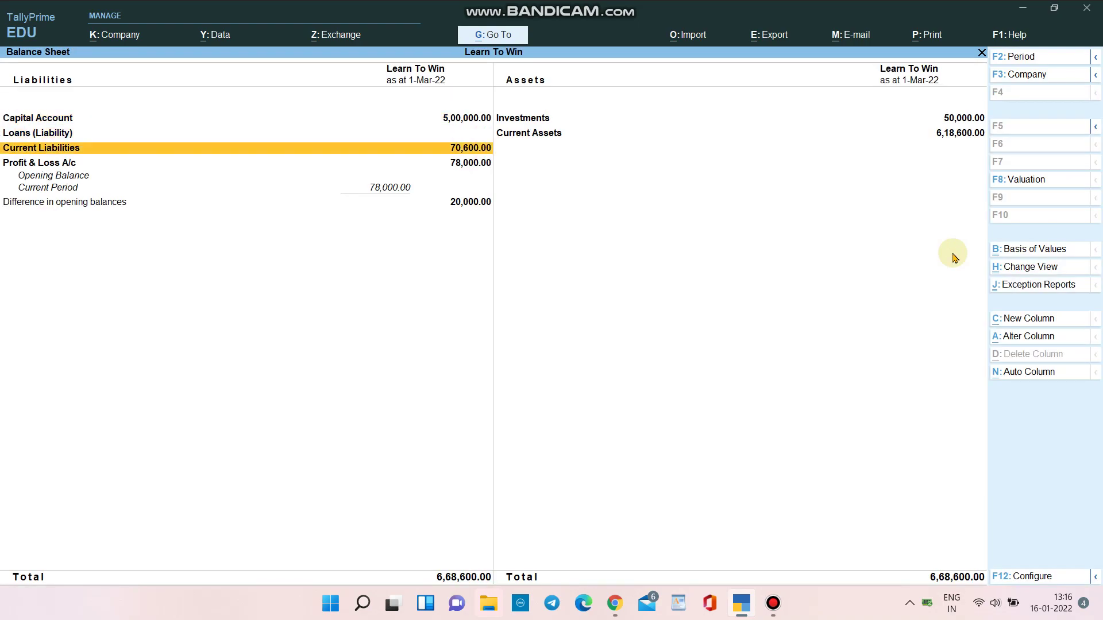
key("Return")
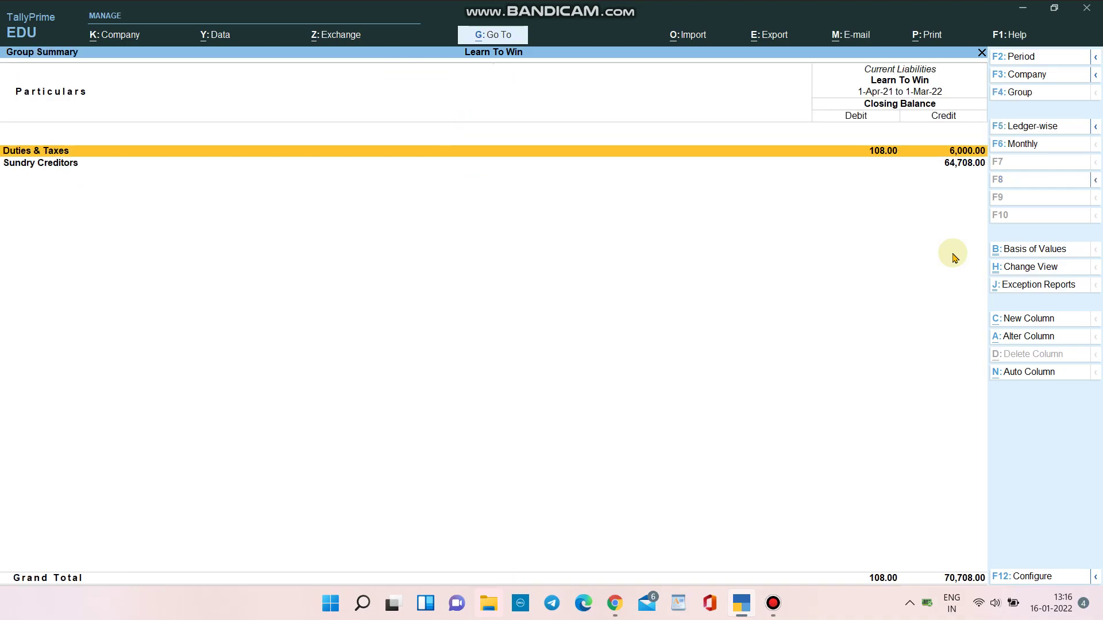
Drill down through Duties & Taxes to the March vouchers of the TDS 194J ledger.
key("Return")
key("Down")
key("Down")
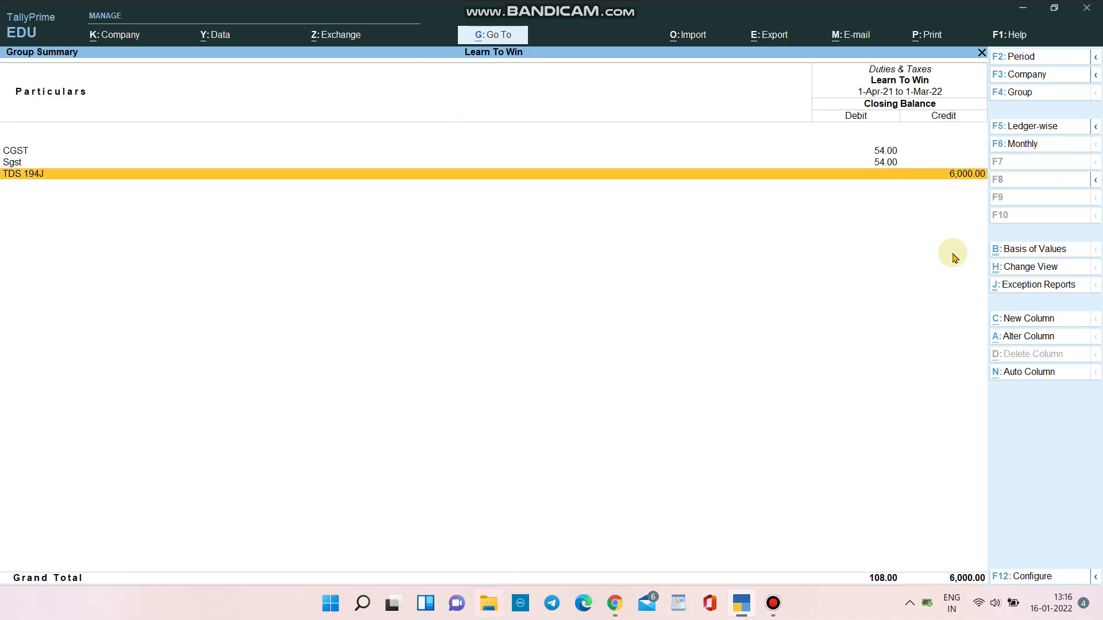
key("Return")
key("Return")
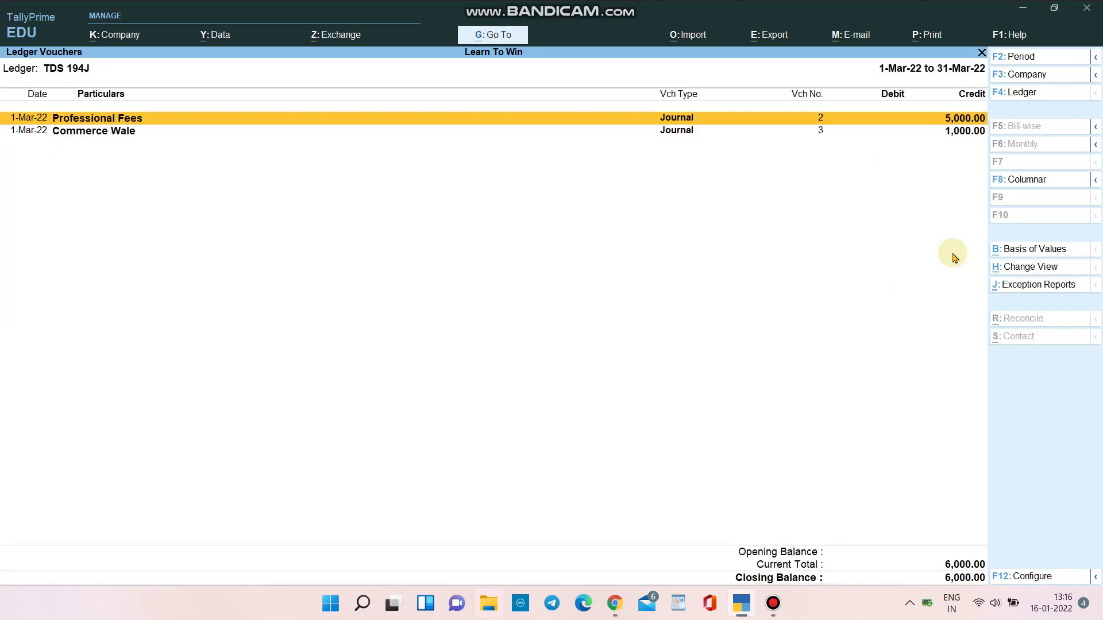
Compare the Professional Fees and Commerce Wale journal entries in the TDS 194J ledger vouchers.
key("Down")
key("Up")
key("Down")
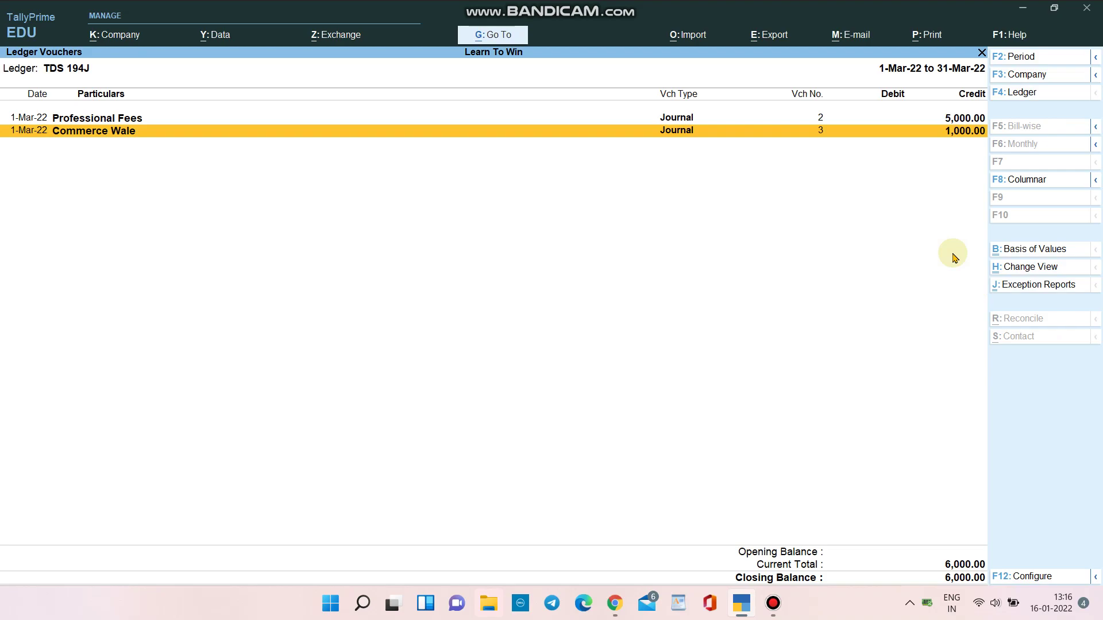
key("Up")
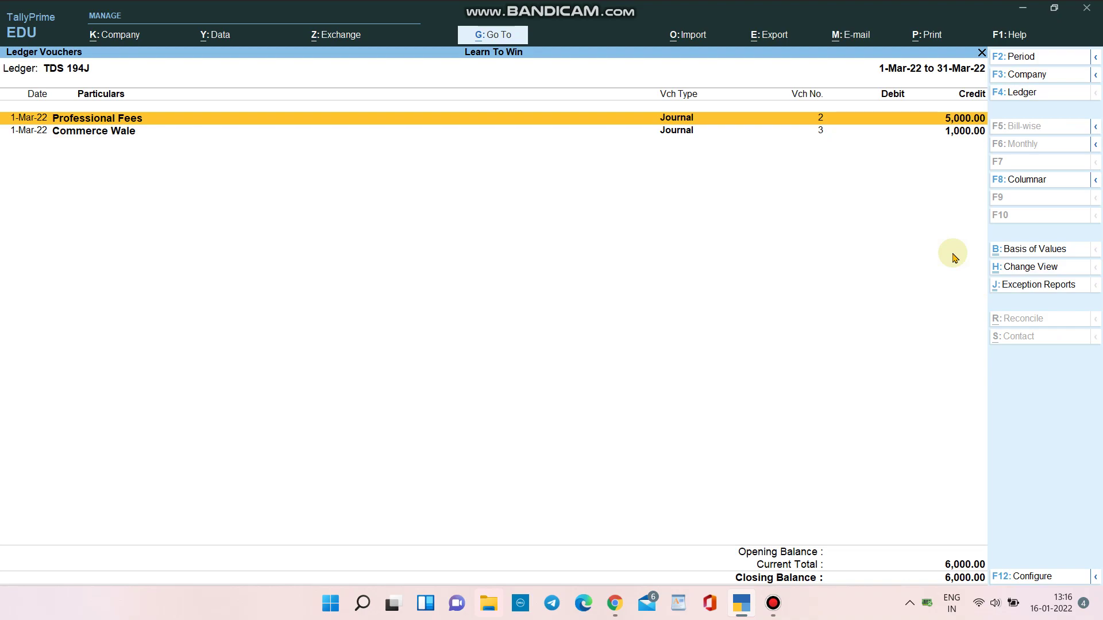
key("Down")
key("Up")
key("Down")
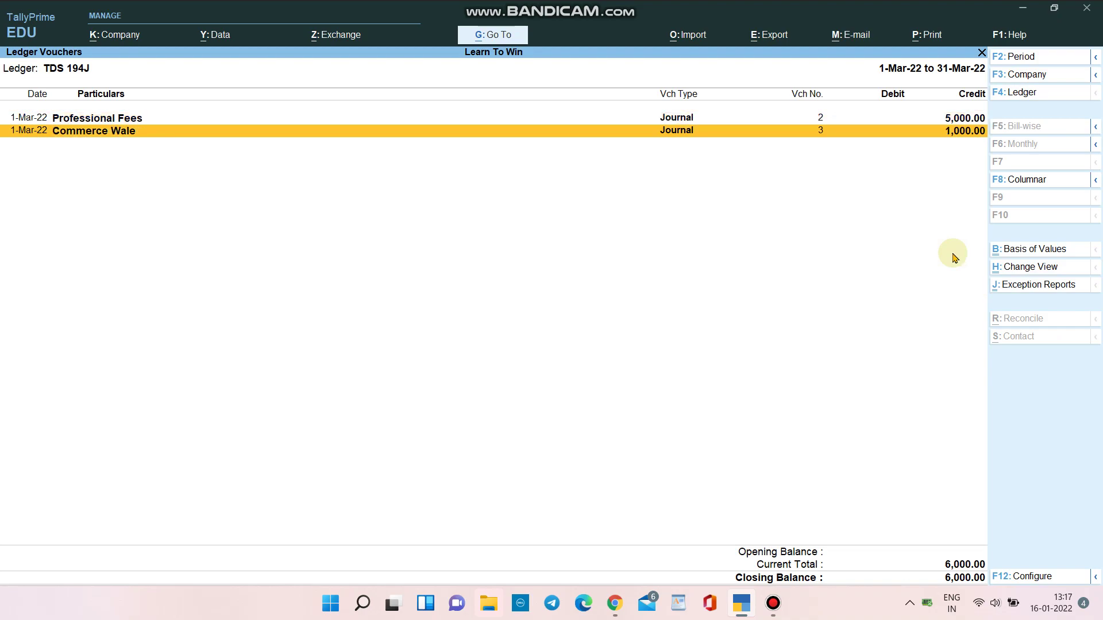